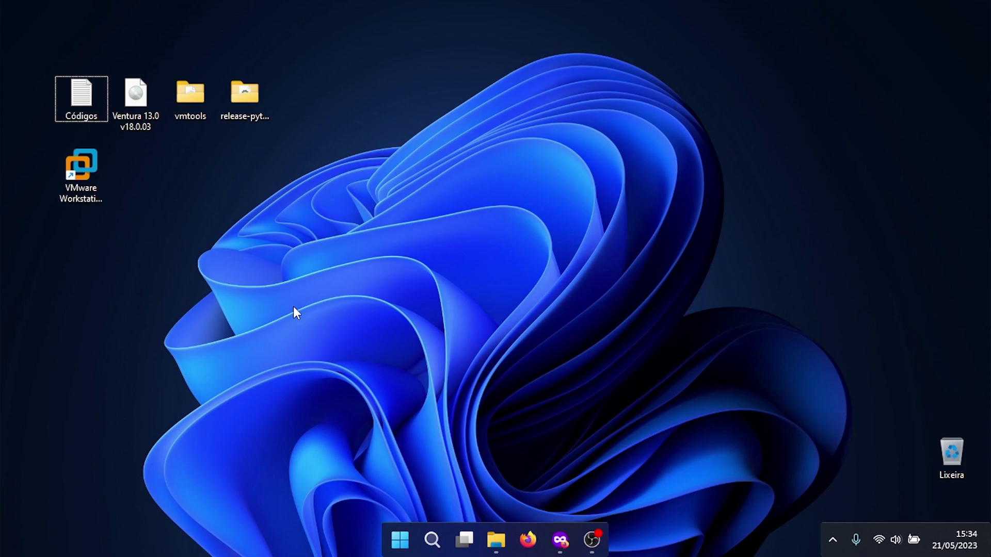
Switch to the browser and look over the VMware Workstation Pro and Workstation Player download pages.
key("alt+Tab")
left_click(179, 17)
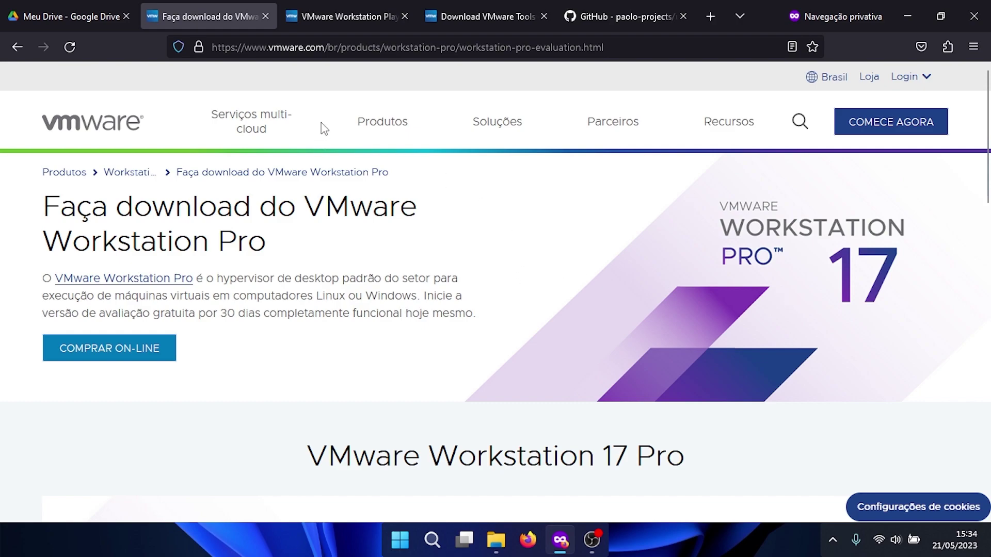
left_click(340, 18)
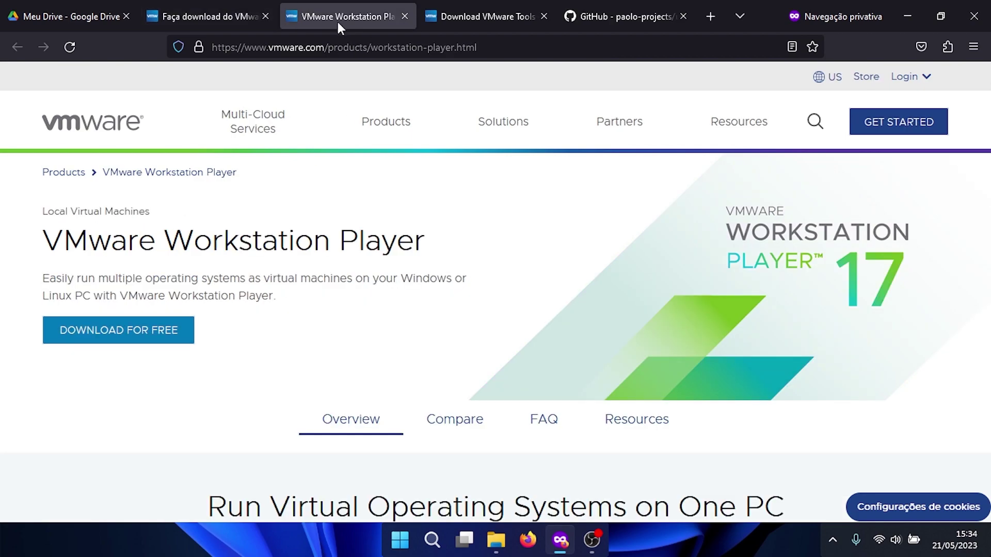
left_click_drag(62, 239, 419, 257)
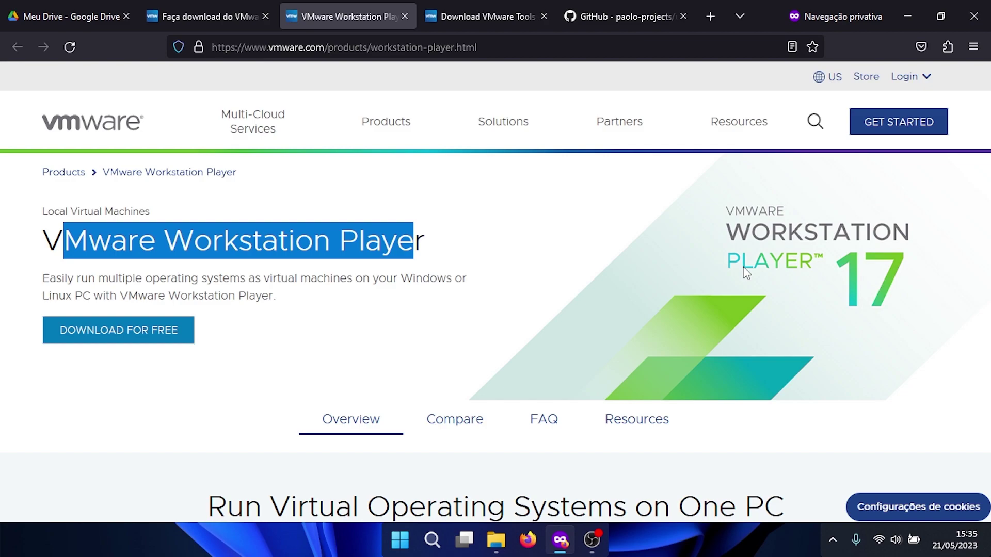
left_click(584, 236)
Review the VMware Tools 12.x download page, including its product downloads list.
left_click(457, 17)
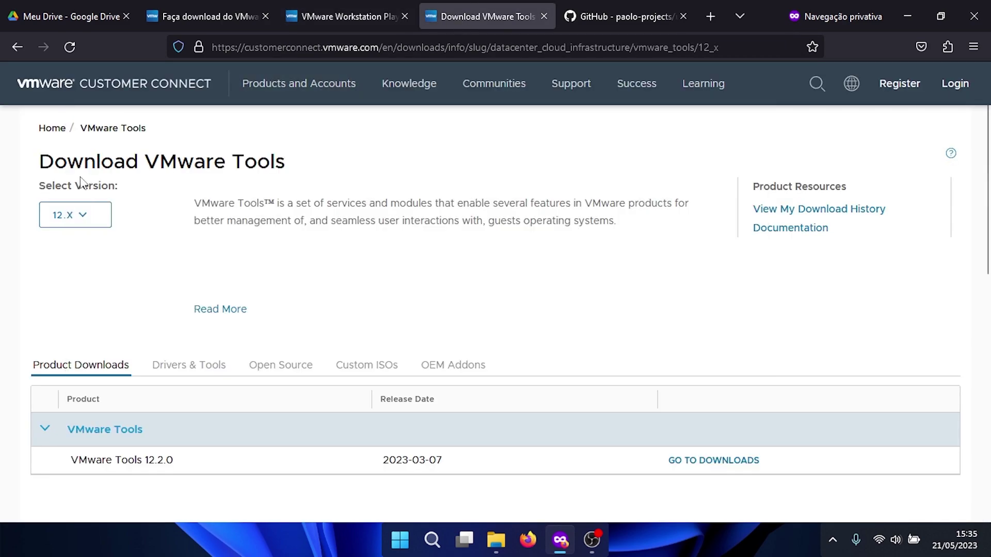
left_click_drag(54, 161, 139, 163)
left_click_drag(405, 192, 485, 201)
left_click(353, 185)
scroll(350, 186, "down", 2)
scroll(221, 303, "up", 2)
scroll(723, 420, "down", 2)
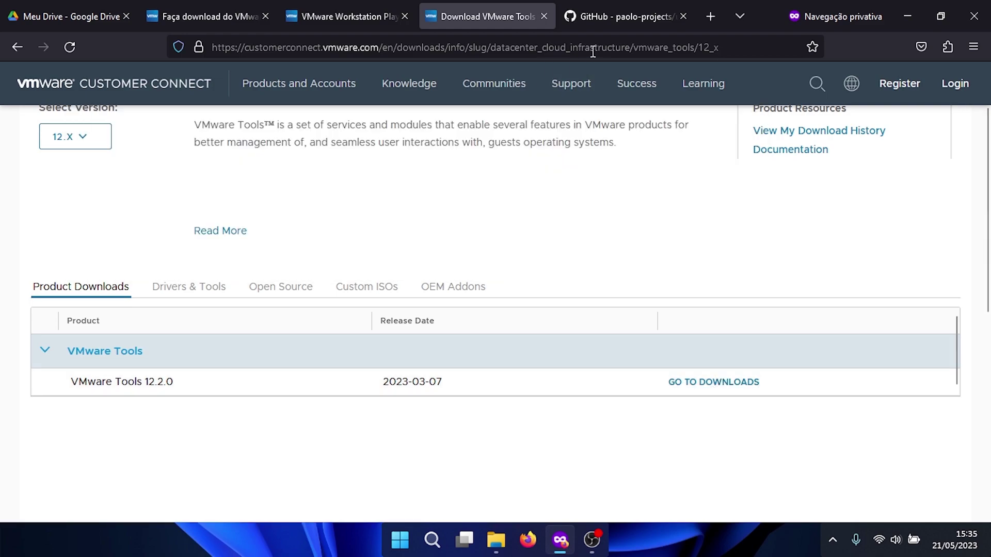
Look through the paolo-projects/unlocker repository page on GitHub.
left_click(600, 6)
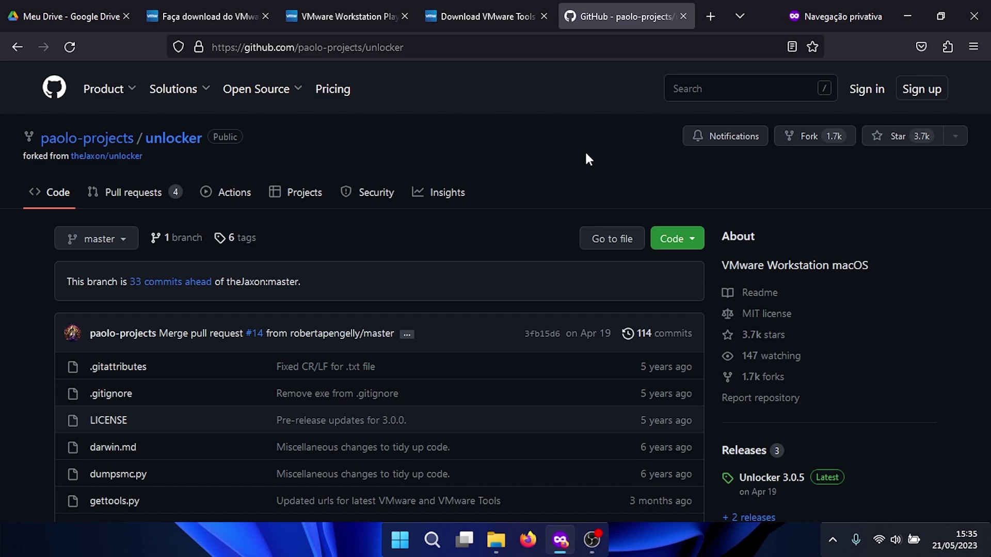
scroll(569, 160, "down", 2)
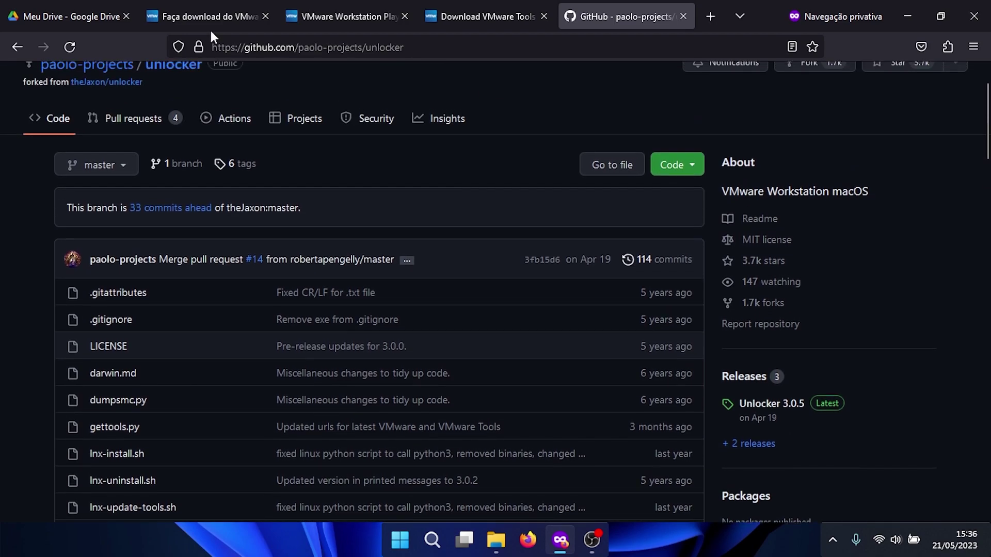
scroll(527, 190, "up", 2)
scroll(87, 216, "down", 2)
scroll(93, 215, "up", 2)
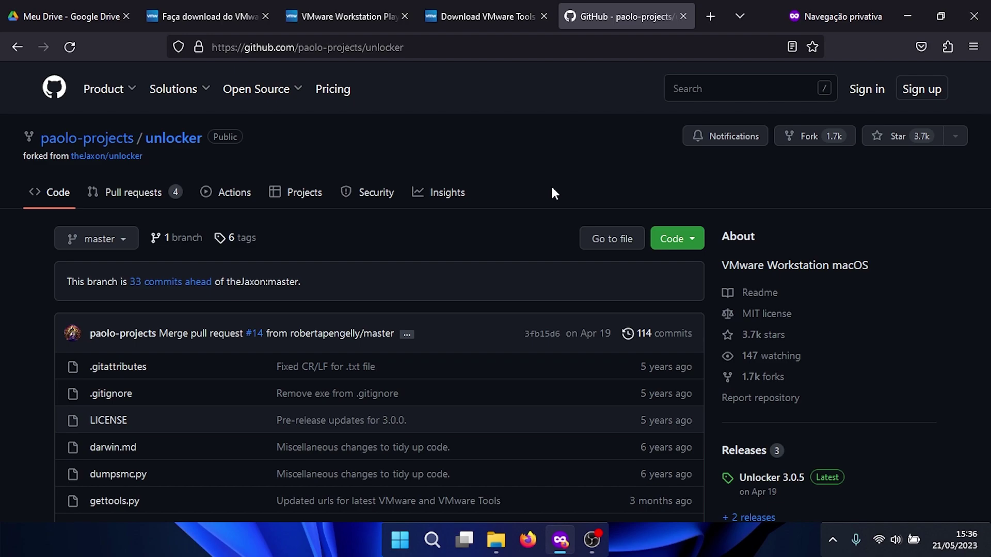
Download release-python-embedded.zip from the Unlocker 3.0.5 release.
scroll(770, 372, "down", 2)
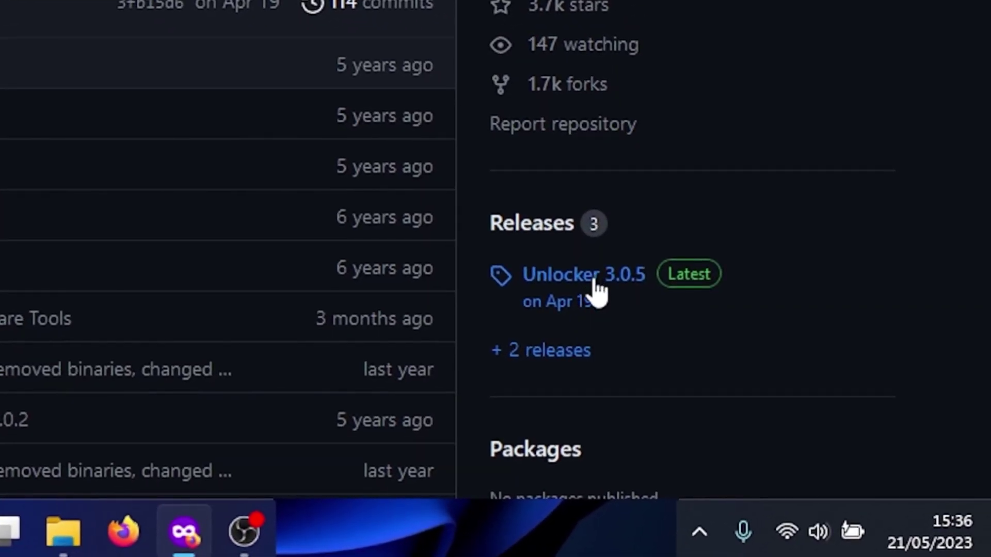
left_click(594, 281)
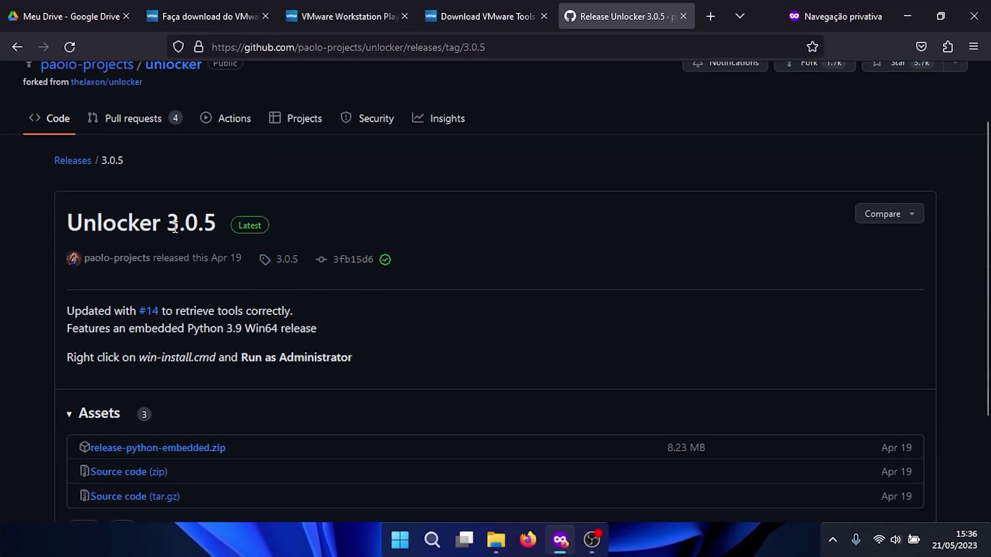
scroll(557, 266, "down", 2)
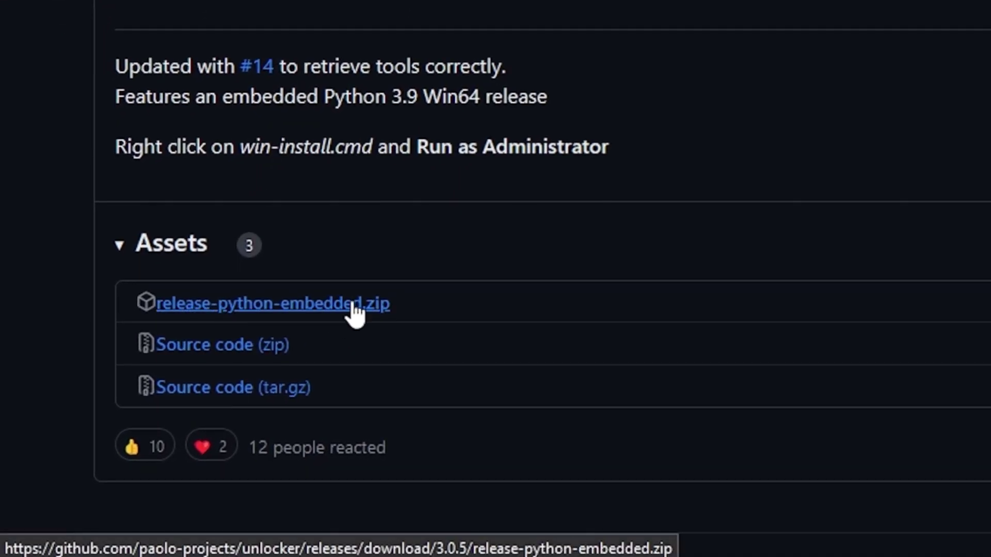
left_click(356, 313)
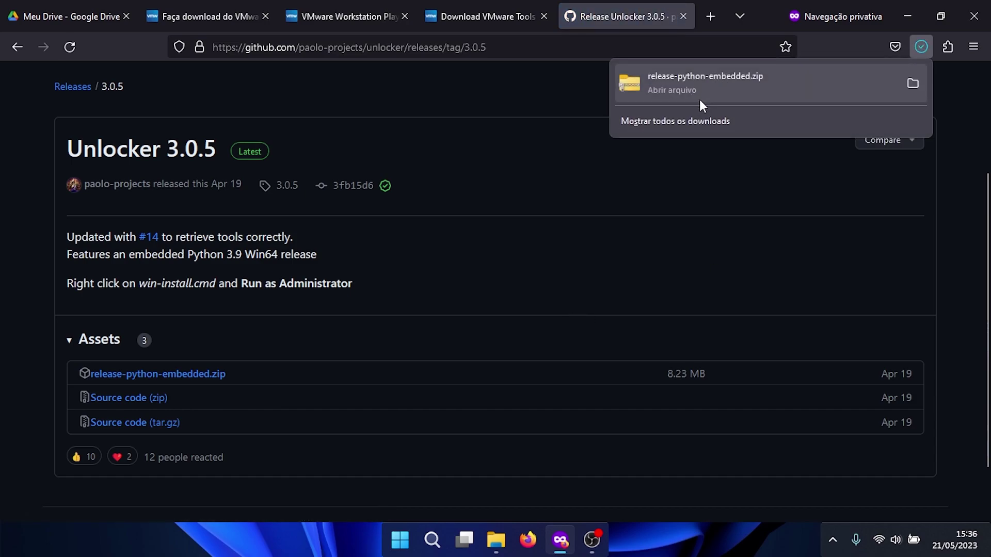
left_click(582, 194)
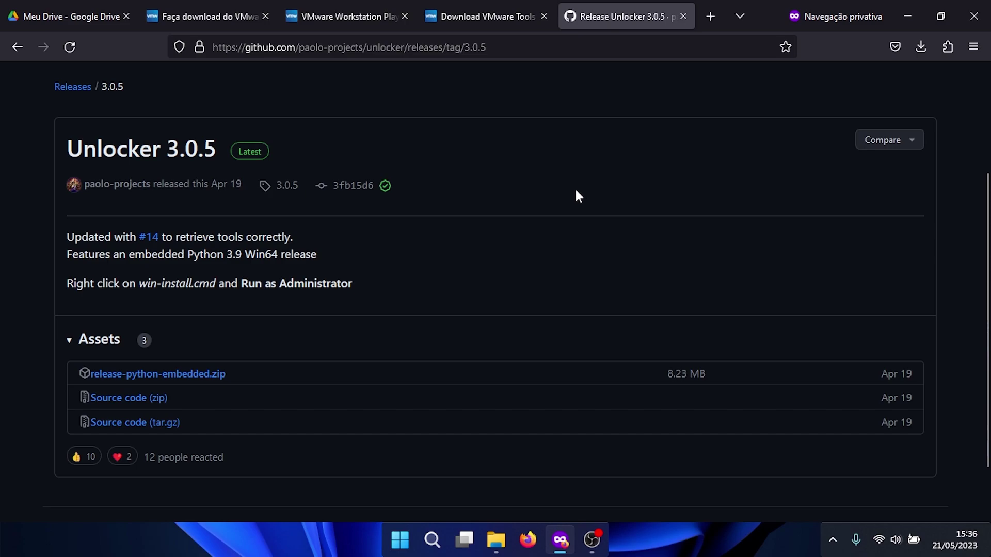
Check the Ventura ISO upload in Google Drive, and review the Intel and AMD settings in the desktop's Códigos text file.
left_click(111, 16)
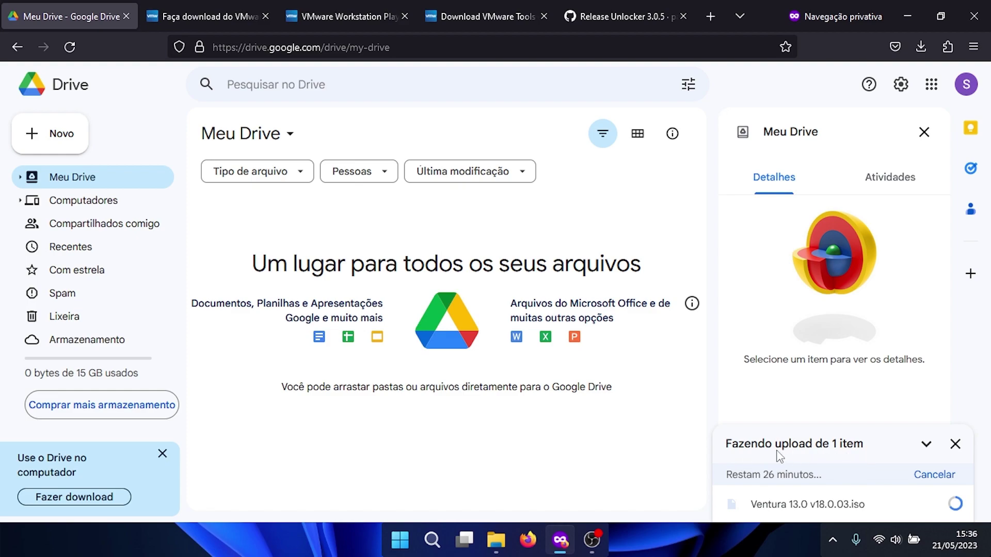
left_click(907, 16)
double_click(77, 92)
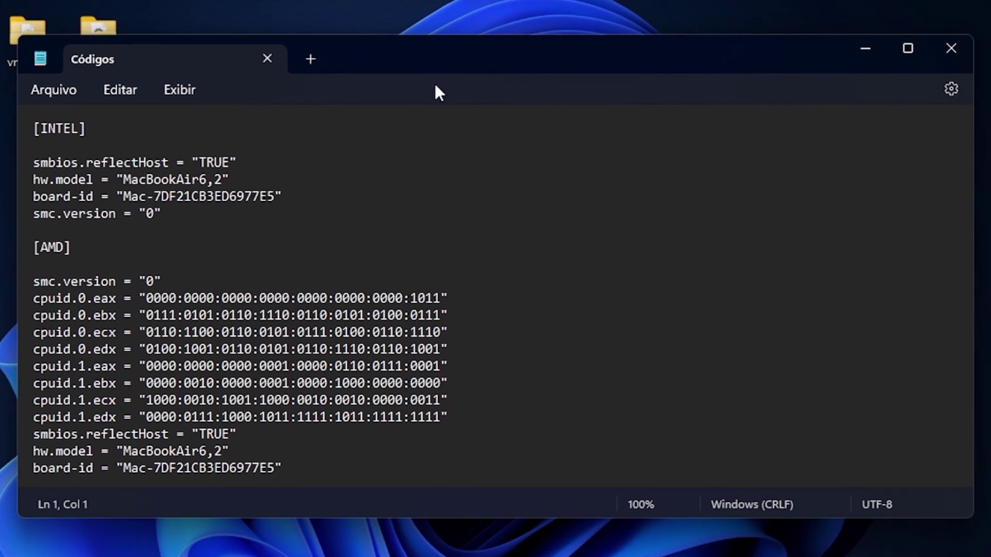
scroll(725, 130, "down", 1)
scroll(725, 130, "up", 1)
key("alt+F4")
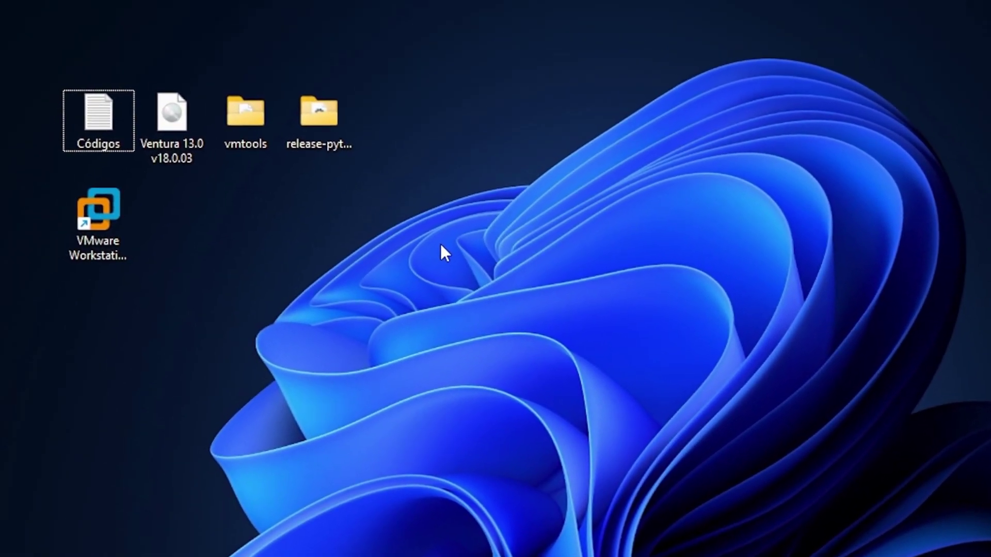
Run the win-install script from the desktop's release-python-embedded folder as administrator, and close the folder.
left_click(91, 230)
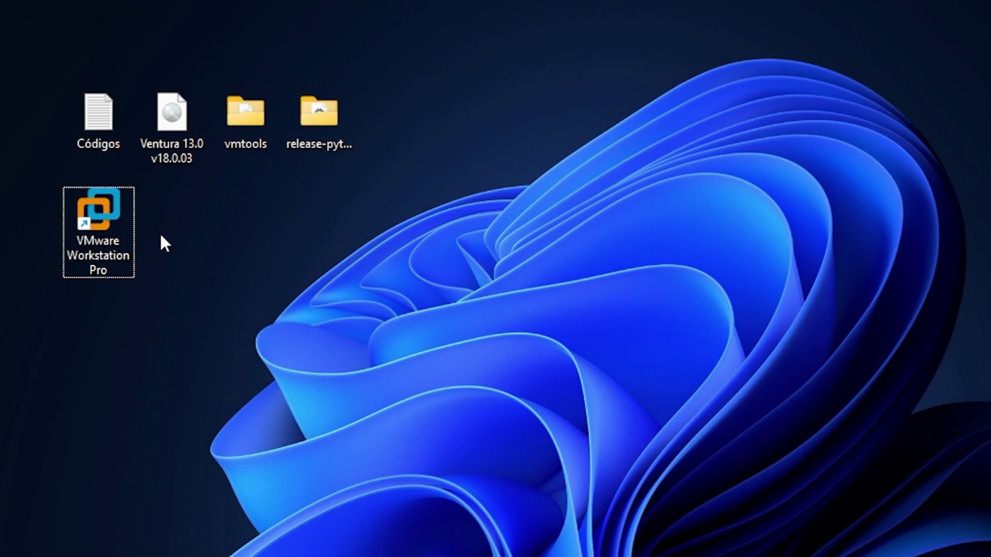
left_click(330, 116)
double_click(331, 117)
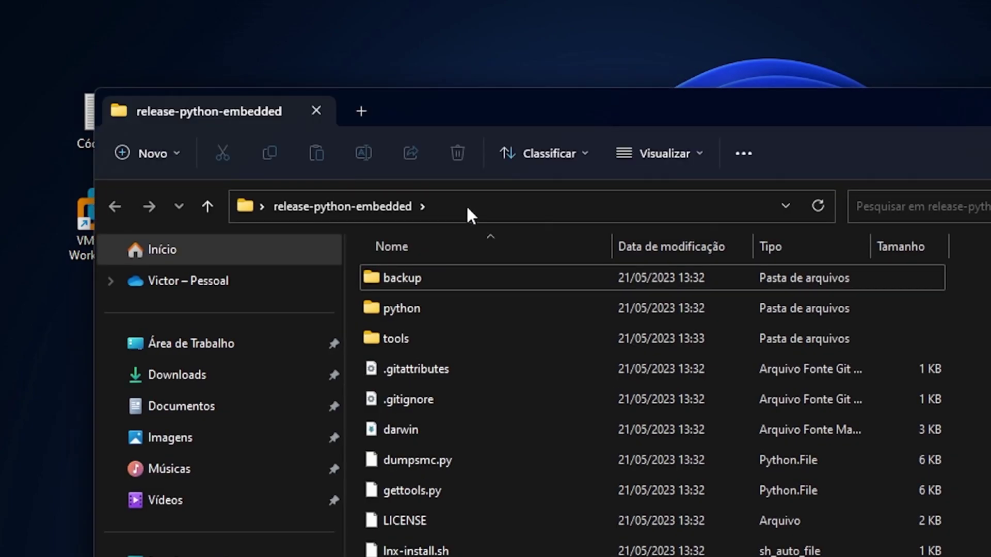
scroll(519, 447, "down", 3)
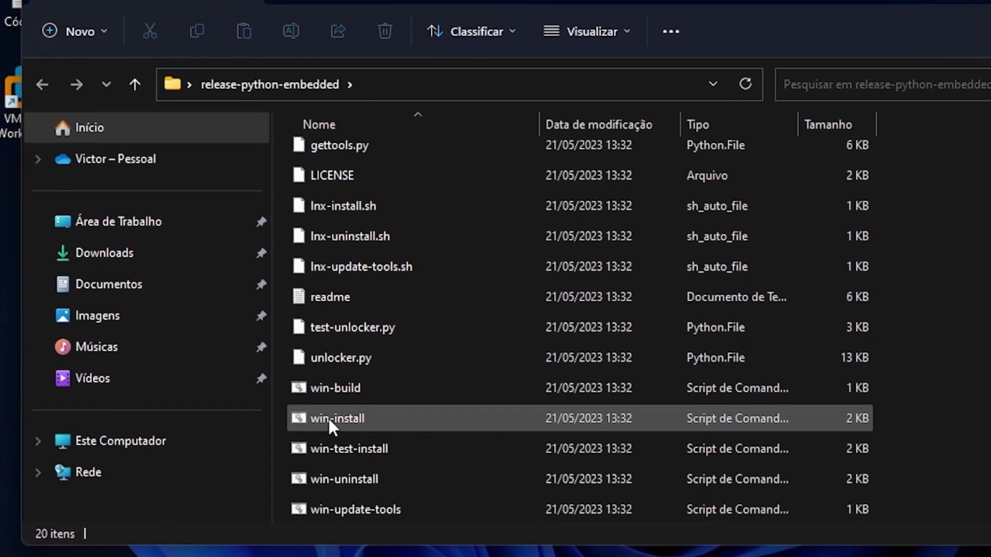
right_click(299, 417)
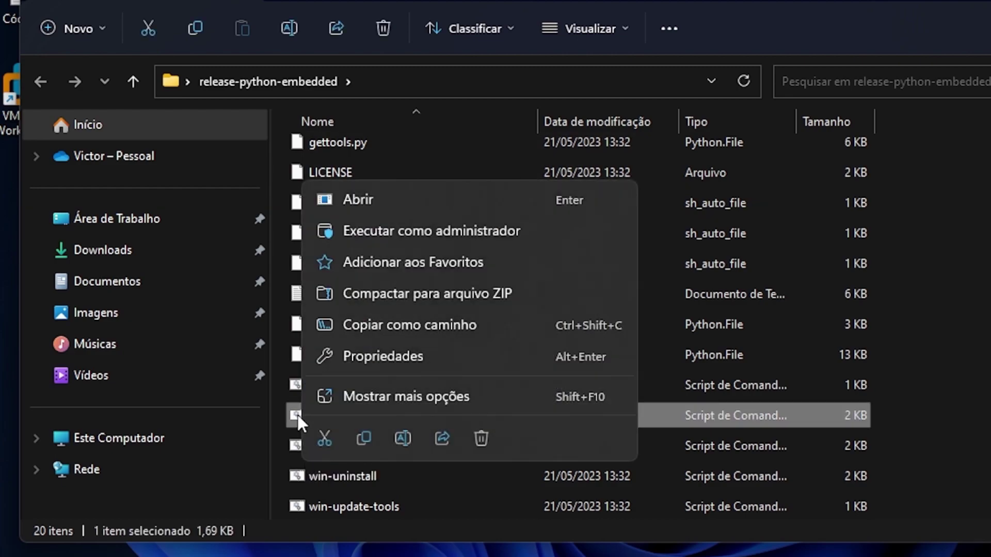
left_click(359, 231)
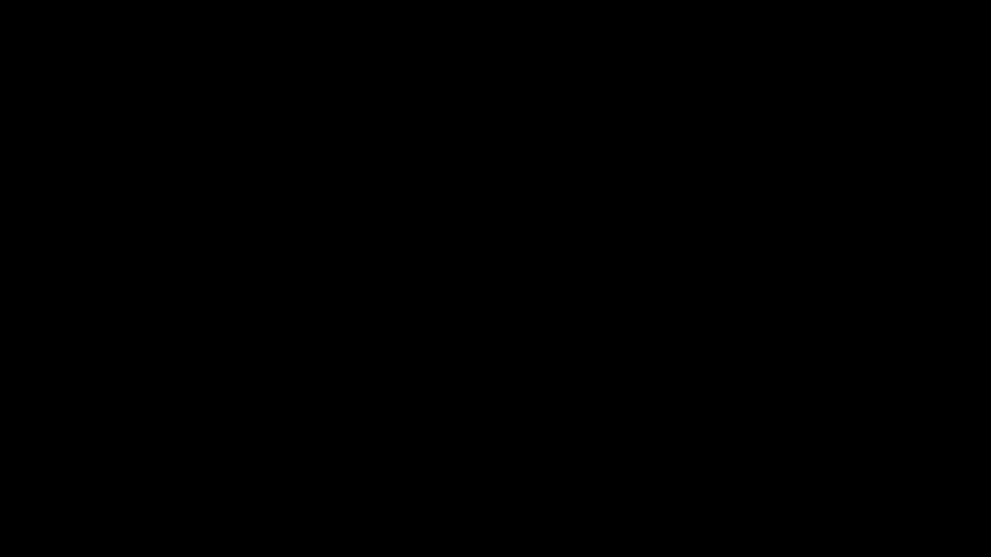
left_click(485, 375)
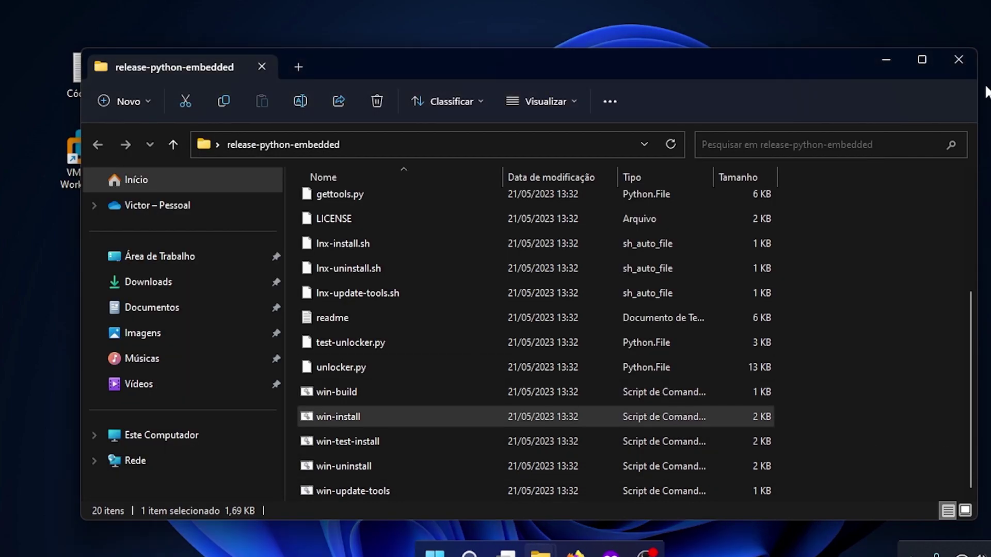
left_click(970, 73)
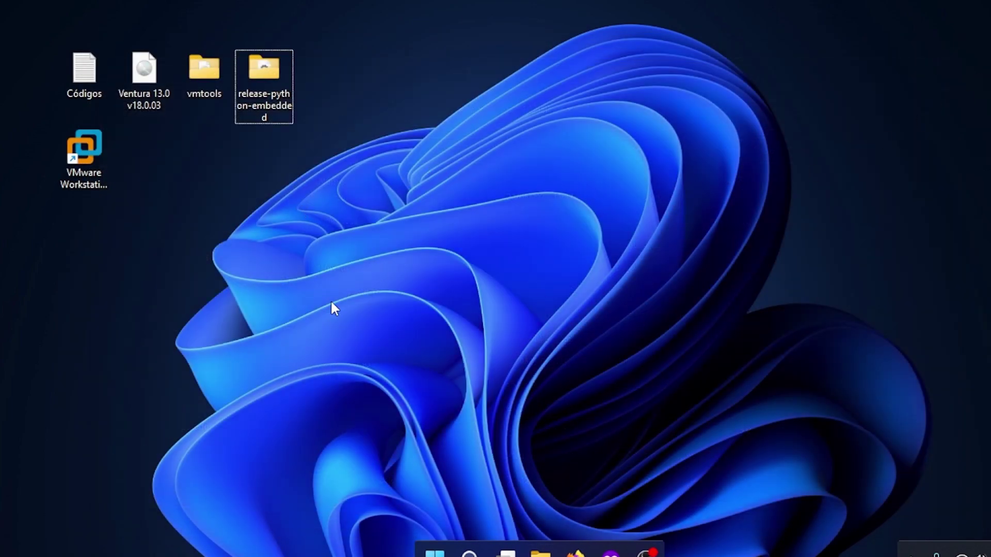
Launch VMware Workstation Pro and start a new virtual machine with the Typical configuration.
left_click_drag(23, 119, 129, 222)
left_click(94, 159)
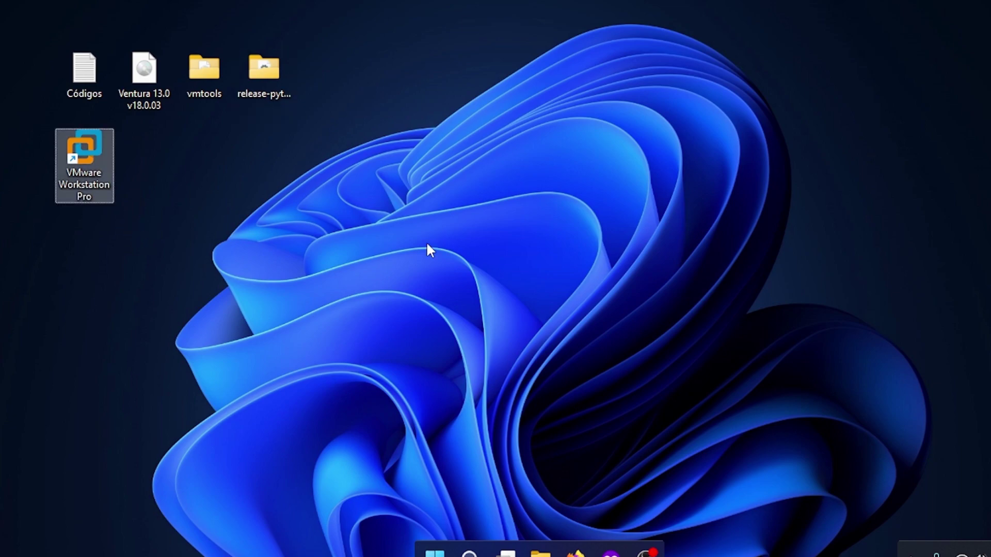
key("Return")
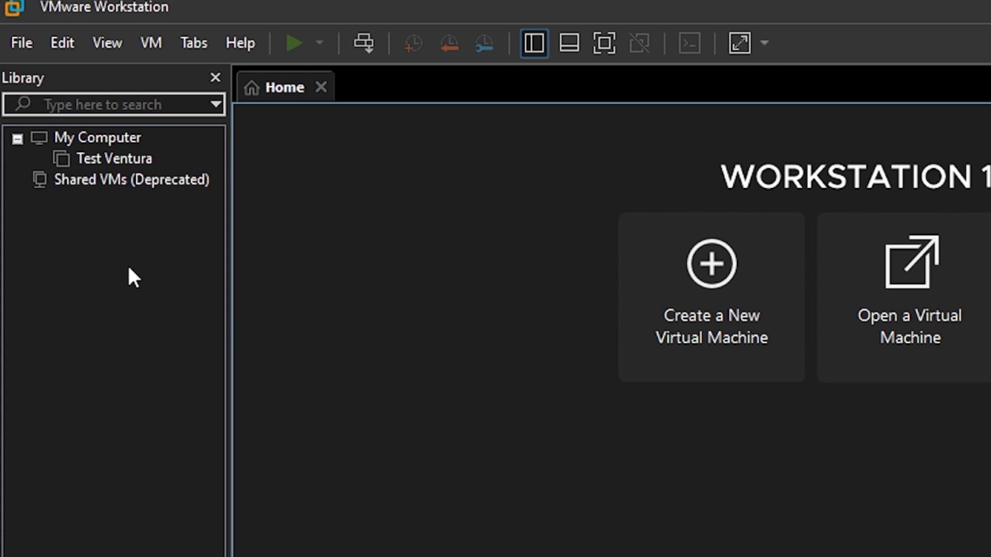
left_click(710, 265)
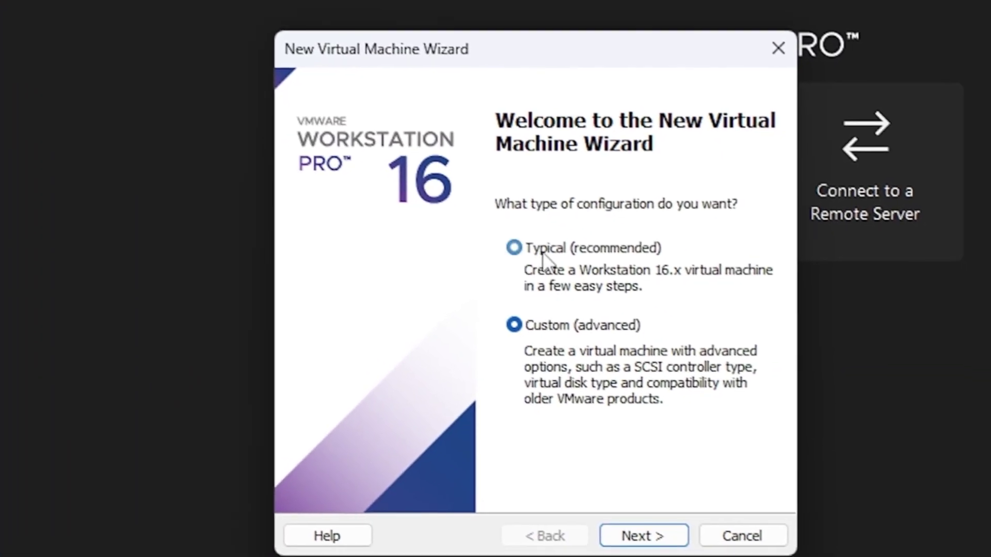
left_click(768, 374)
left_click(613, 524)
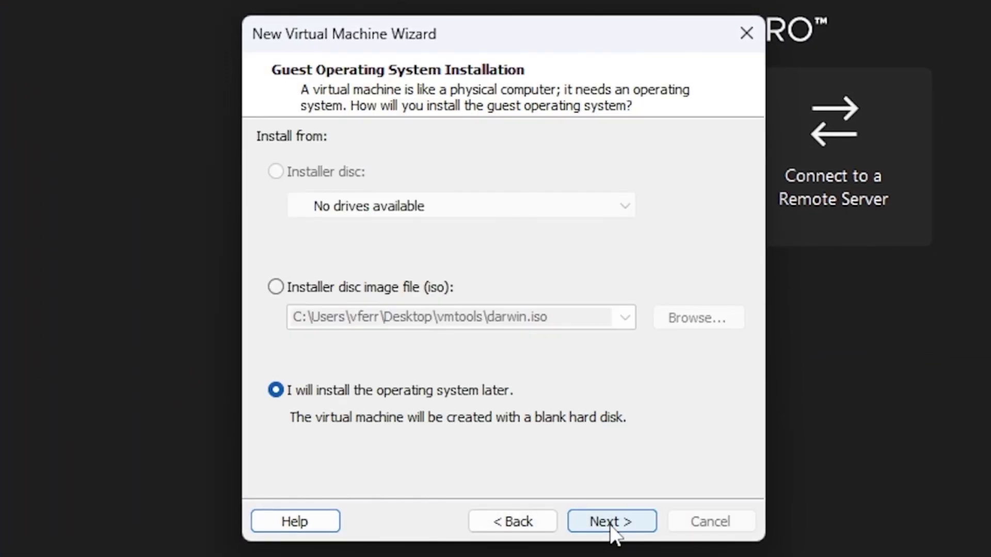
Choose Ventura 13.0 v18.0.03.iso from the desktop as the installer disc image for the virtual machine.
left_click(276, 287)
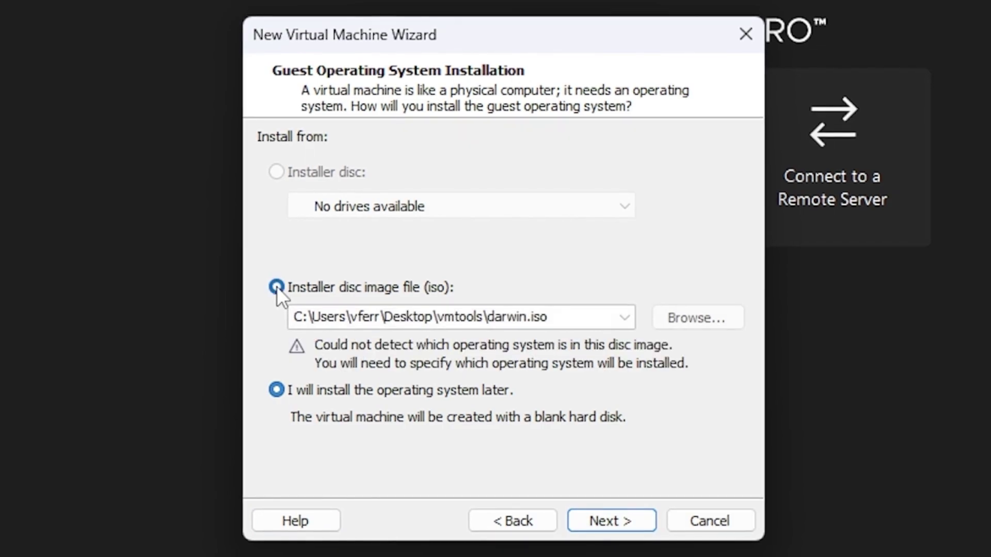
left_click(689, 321)
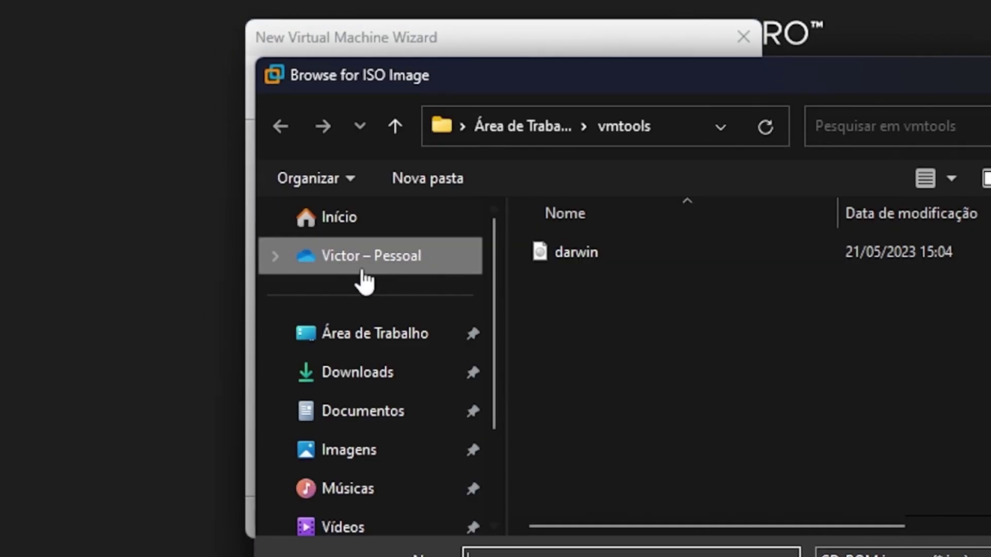
left_click(346, 335)
left_click_drag(759, 83, 595, 66)
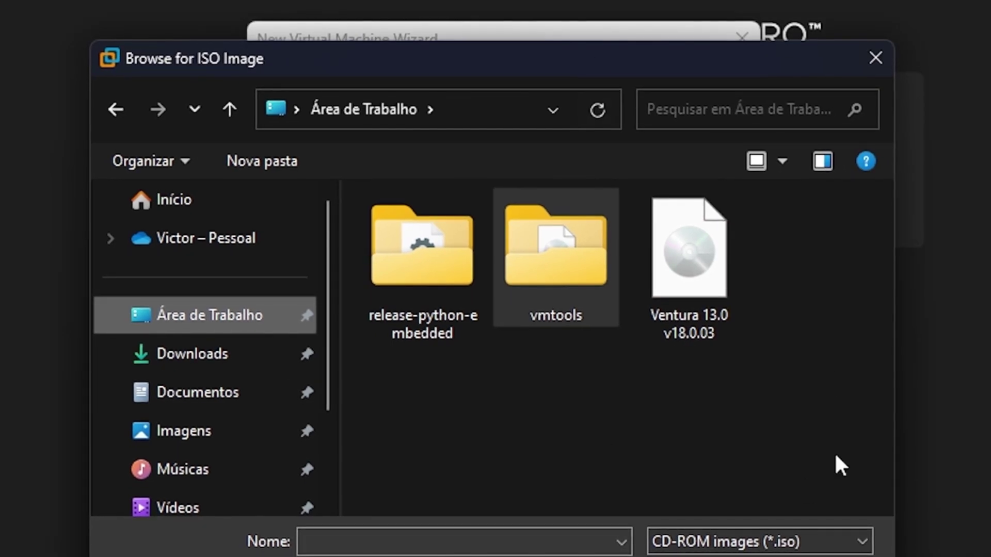
left_click(702, 219)
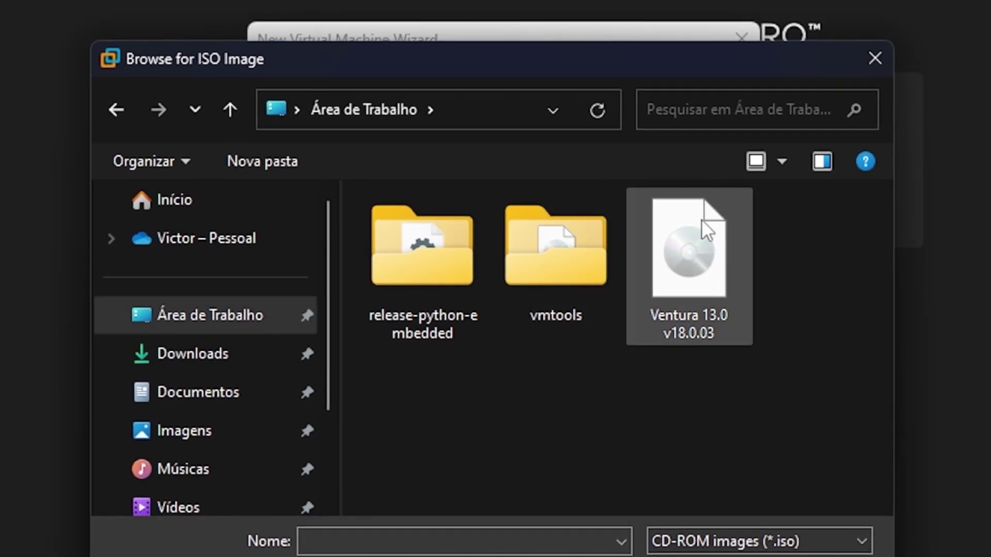
left_click(708, 253)
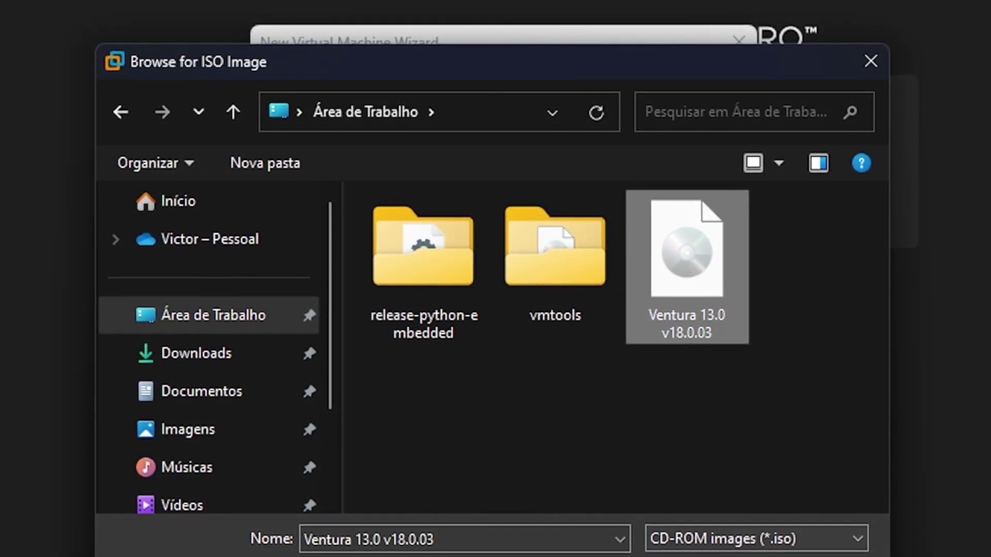
double_click(692, 284)
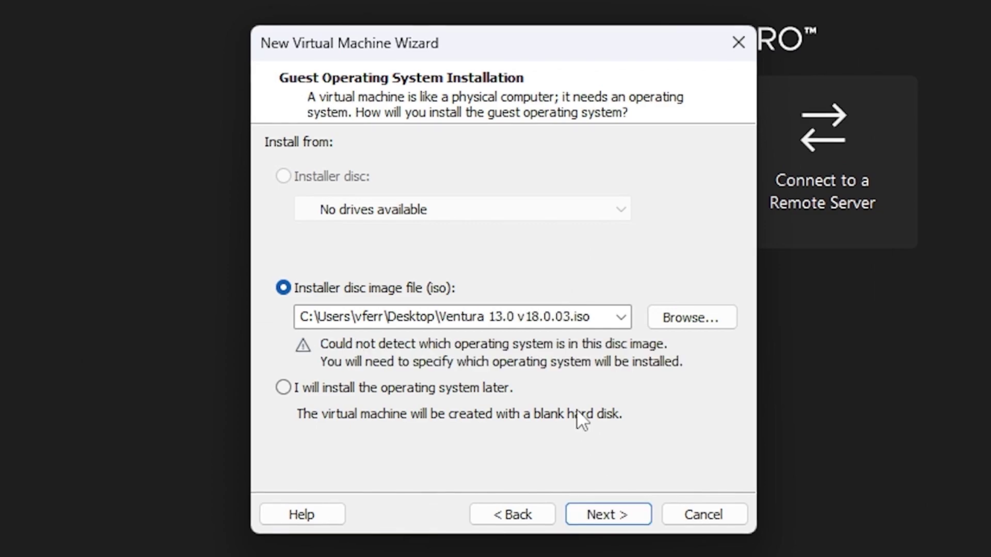
left_click(617, 516)
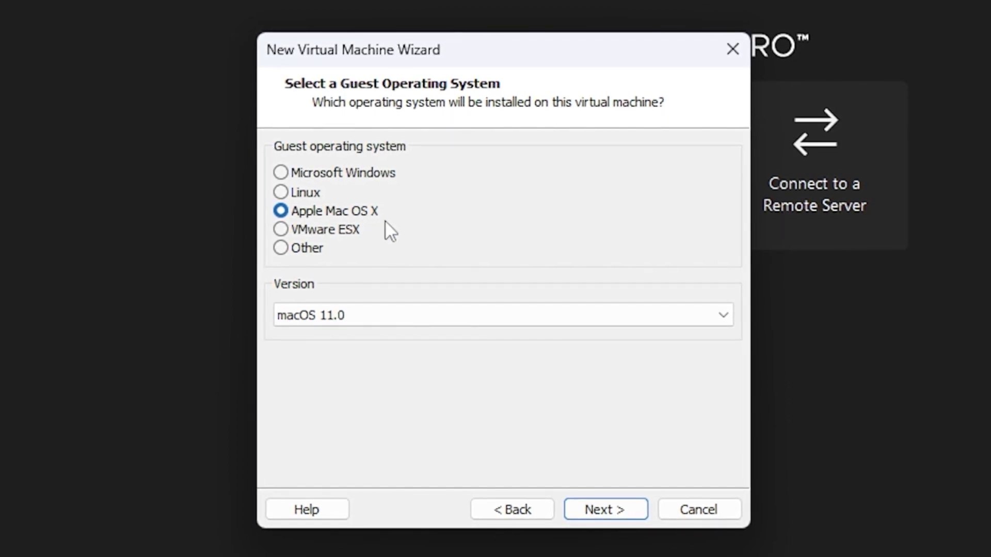
Set the guest operating system to Apple Mac OS X with version macOS 11.0 and continue the wizard.
left_click(369, 320)
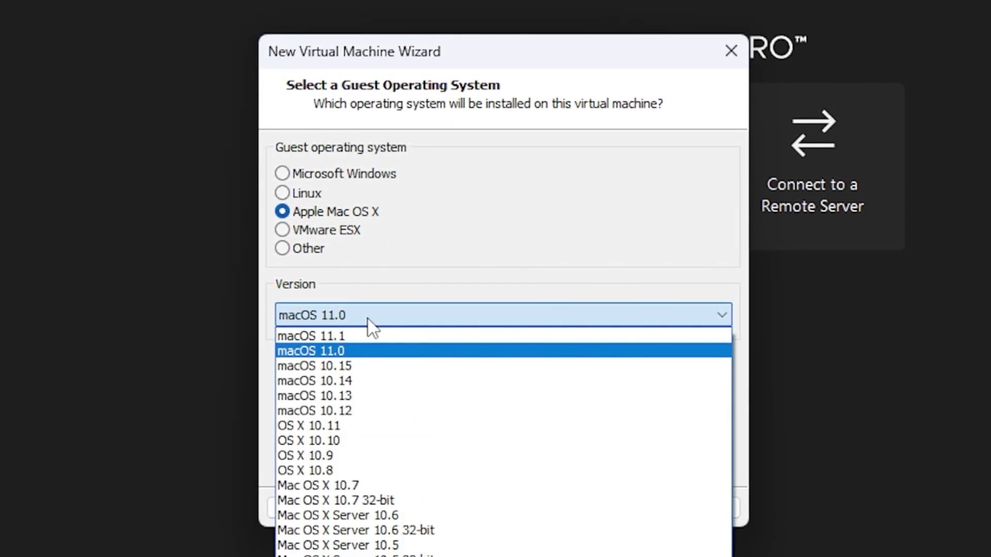
left_click(368, 317)
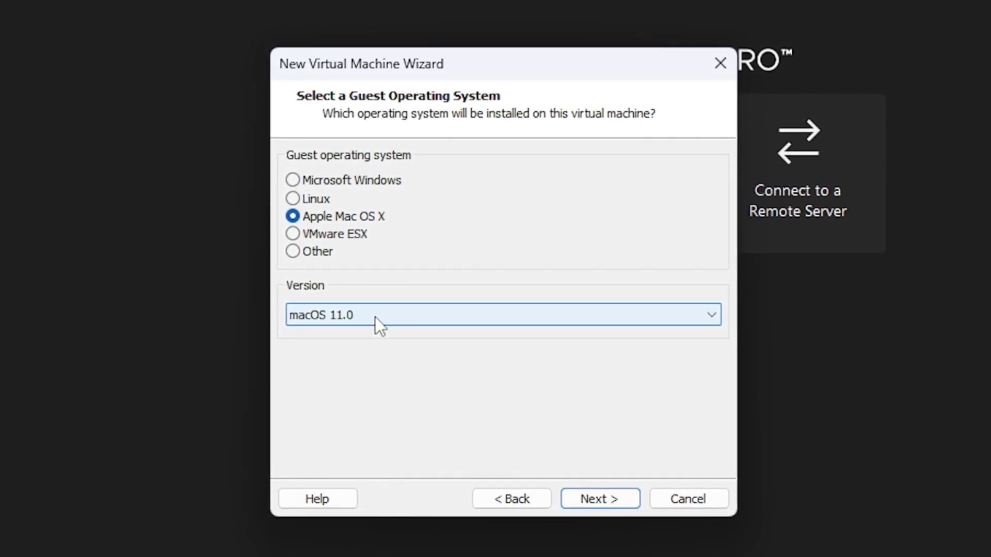
left_click(602, 499)
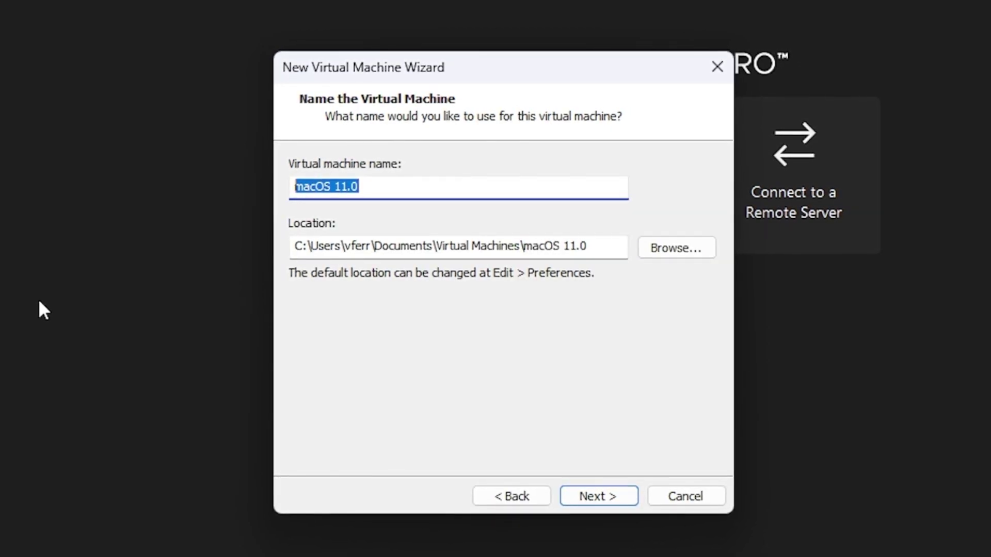
Name the virtual machine MacOS Ventura and accept an 80 GB disk split into multiple files.
type("MacOS Ventura")
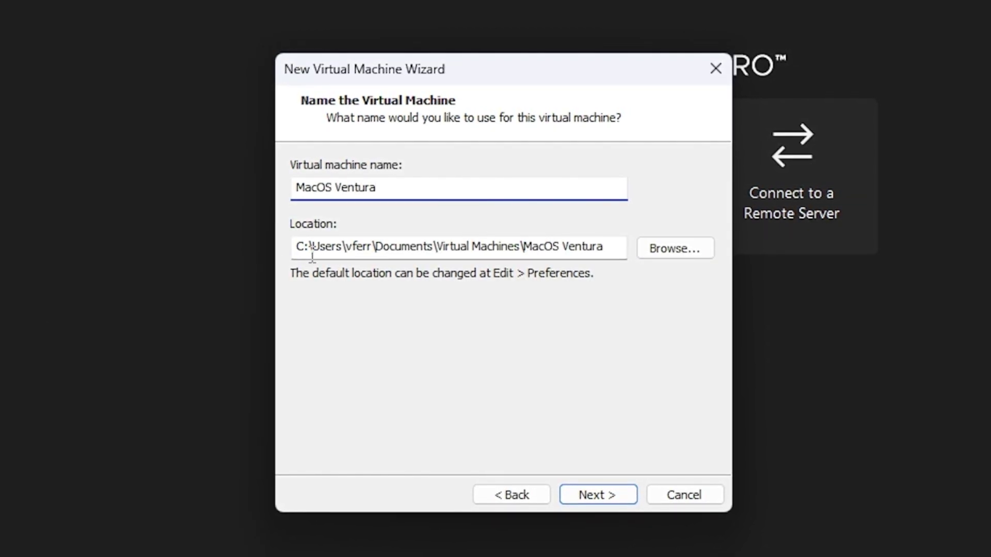
left_click(598, 498)
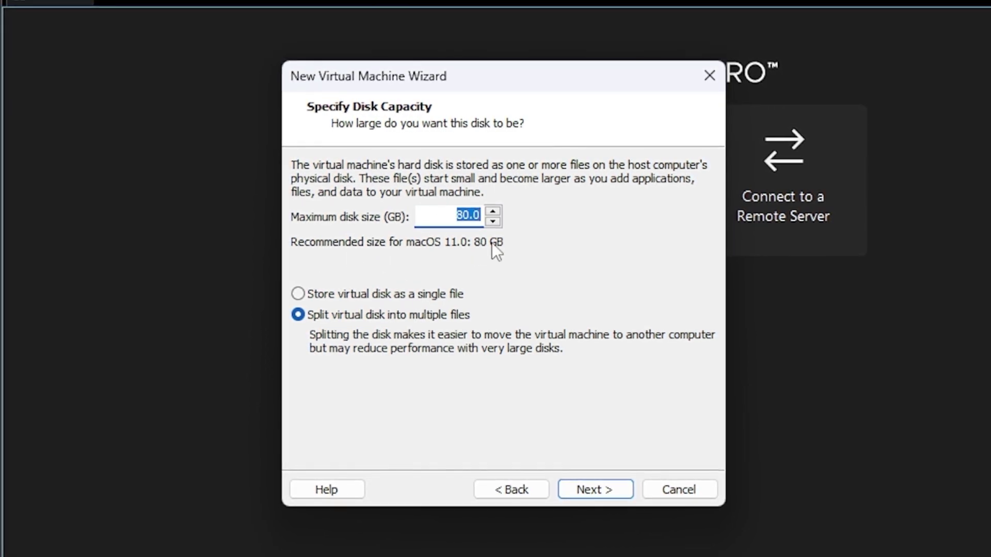
left_click(601, 491)
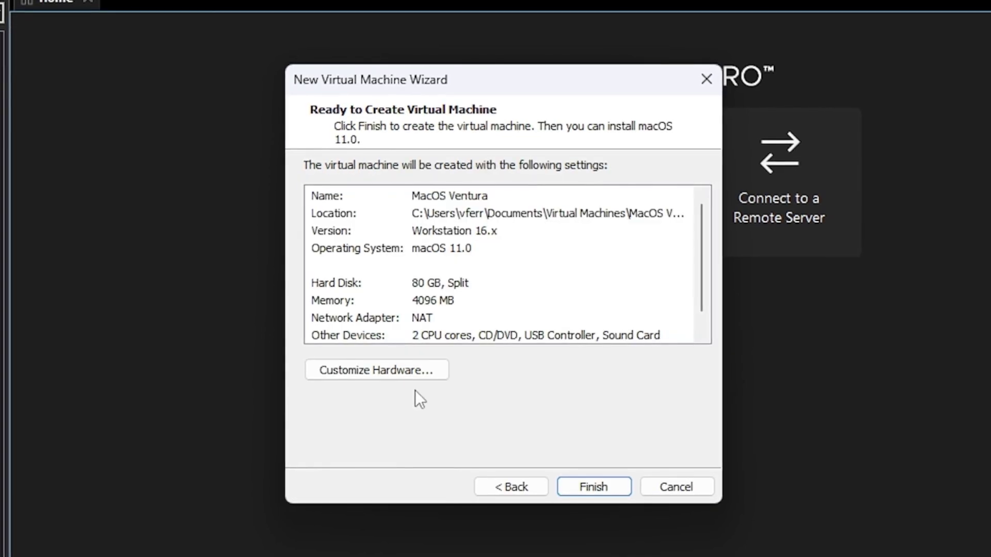
Customize the hardware with 9.7 GB of memory and one processor with 4 cores, and finish creating the virtual machine.
left_click(355, 374)
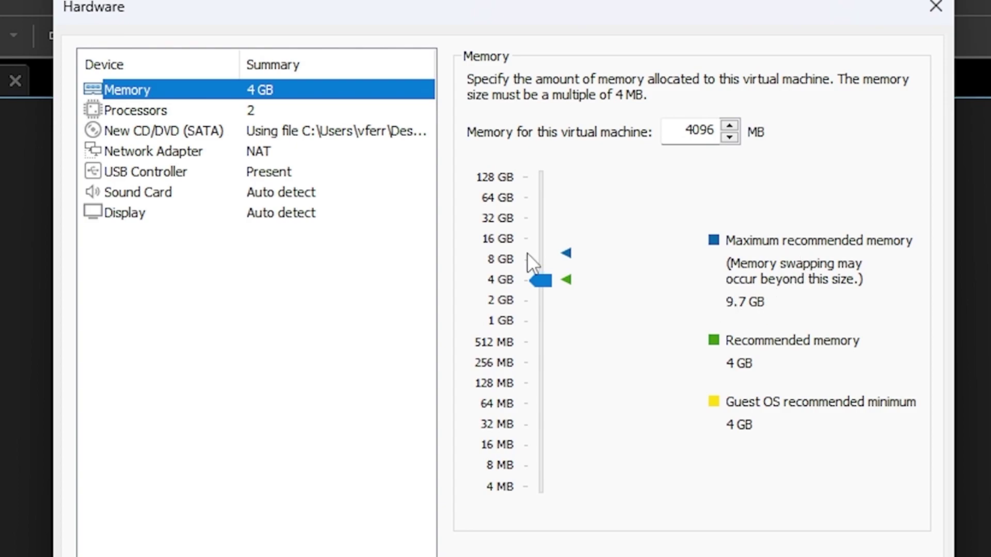
left_click(568, 255)
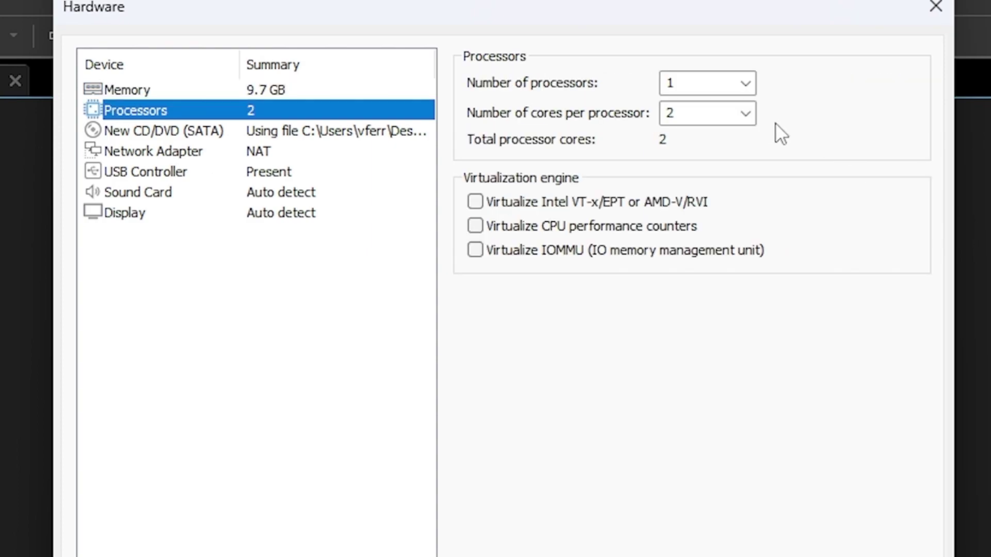
left_click(745, 113)
left_click(728, 183)
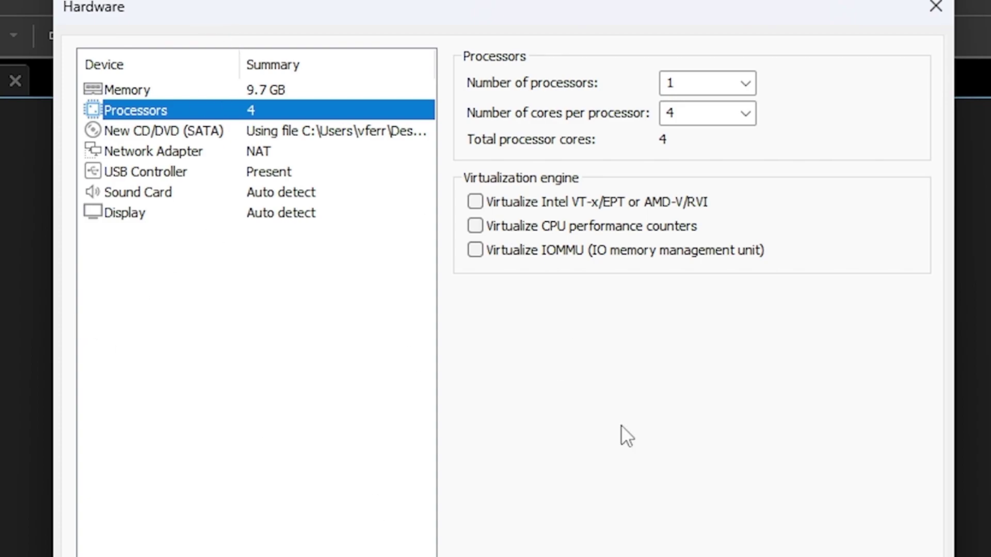
left_click(678, 506)
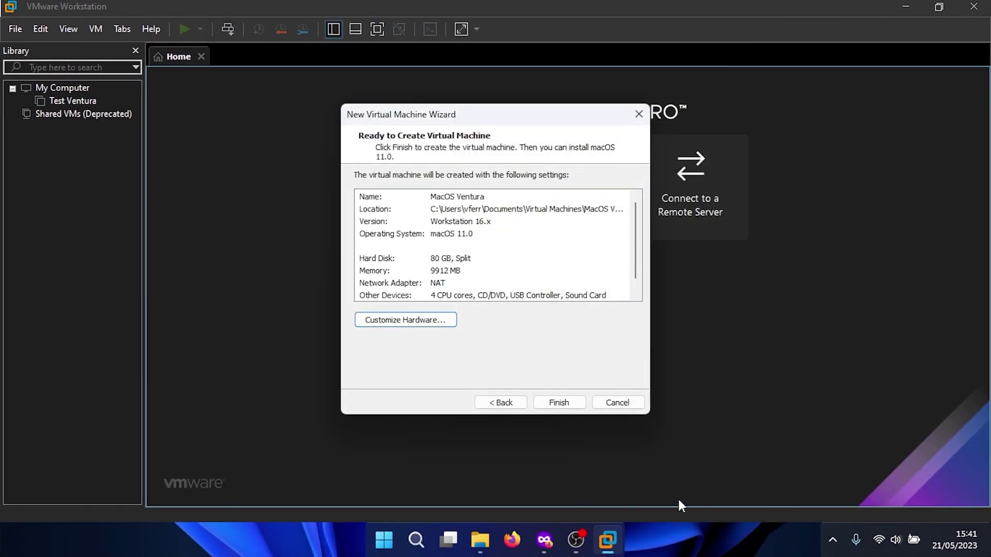
left_click(562, 405)
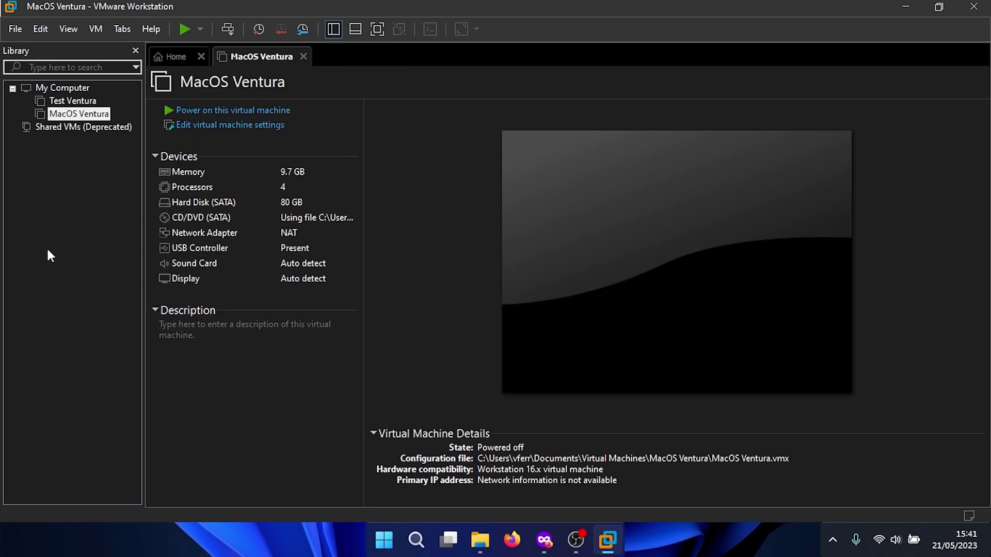
Open the MacOS Ventura virtual machine's directory and open its virtual machine configuration file in Notepad (Bloco de notas).
left_click(46, 247)
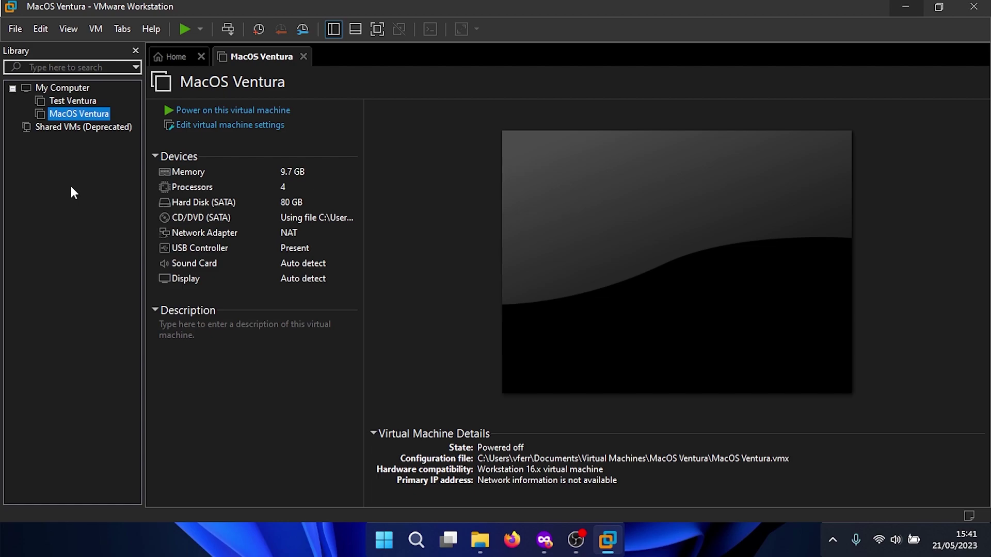
right_click(84, 112)
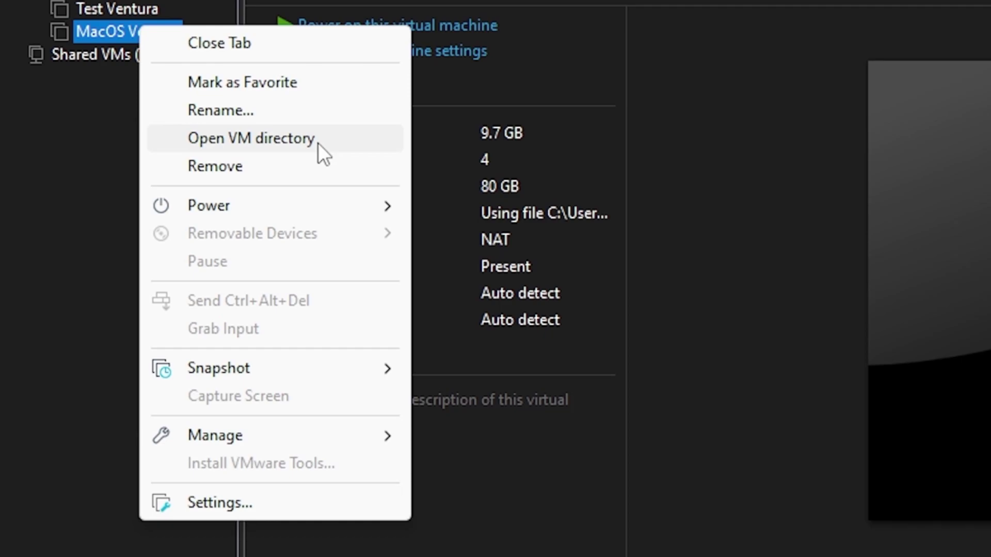
left_click(318, 144)
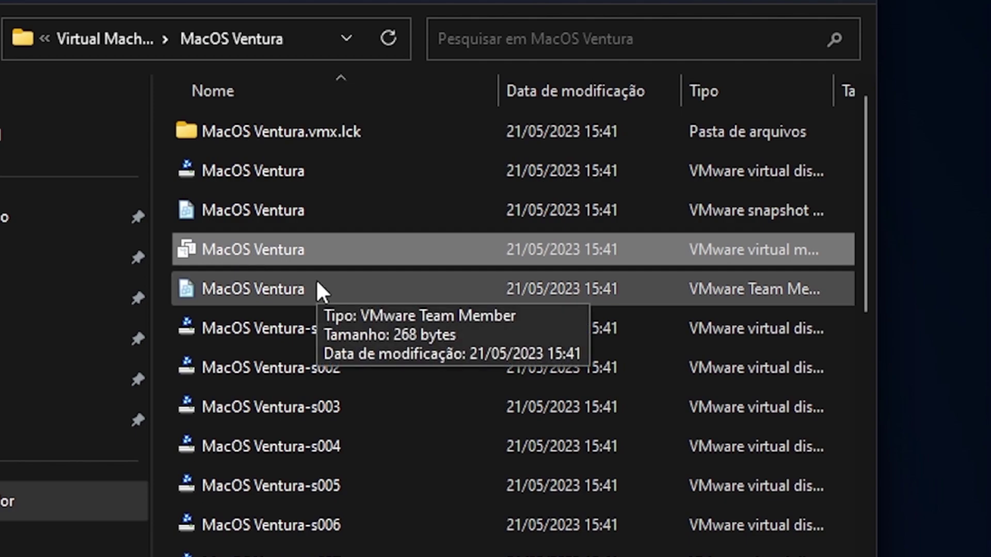
right_click(205, 247)
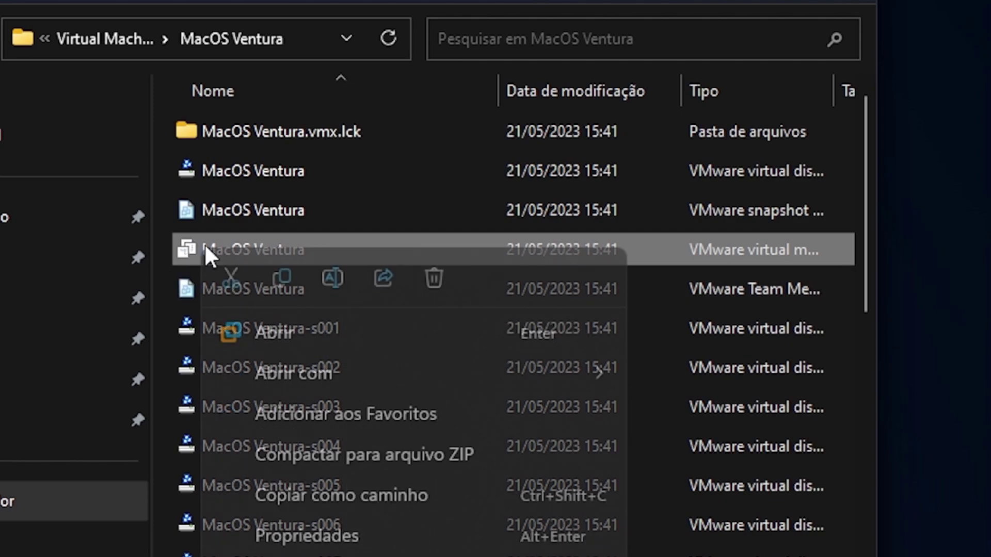
mouse_move(297, 385)
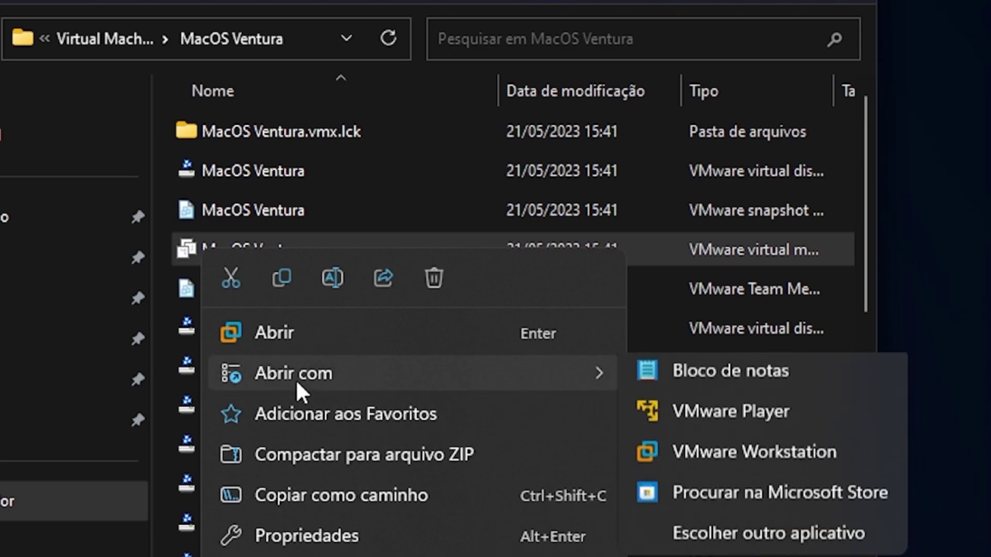
left_click(717, 373)
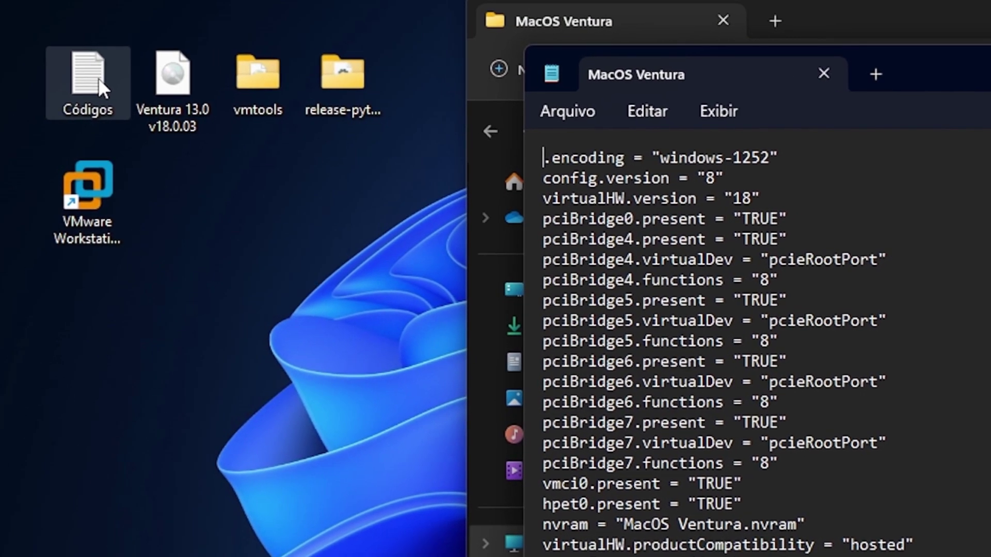
Open the desktop's Códigos text file and examine its INTEL, AMD and INTERNET code blocks.
double_click(98, 78)
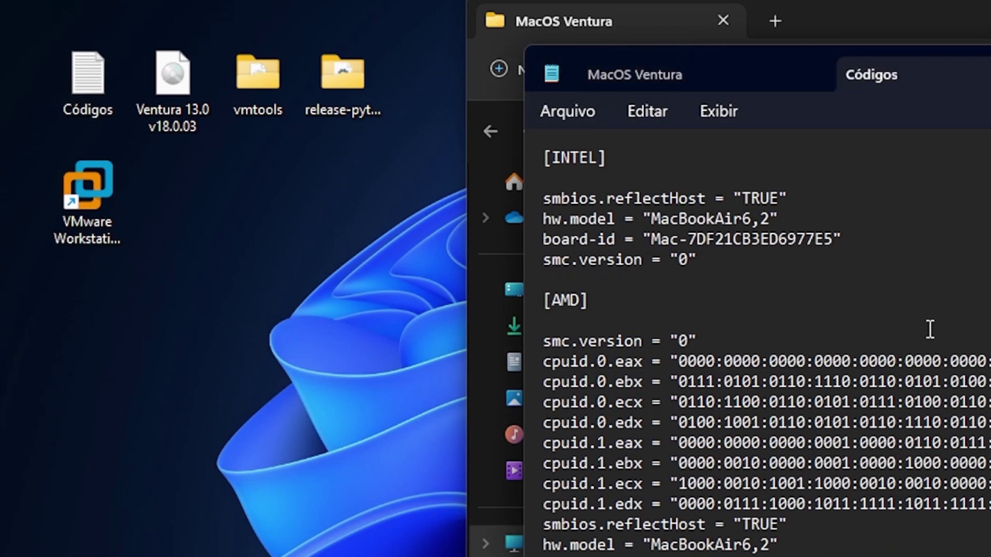
scroll(930, 329, "down", 2)
scroll(854, 326, "up", 2)
scroll(832, 186, "down", 1)
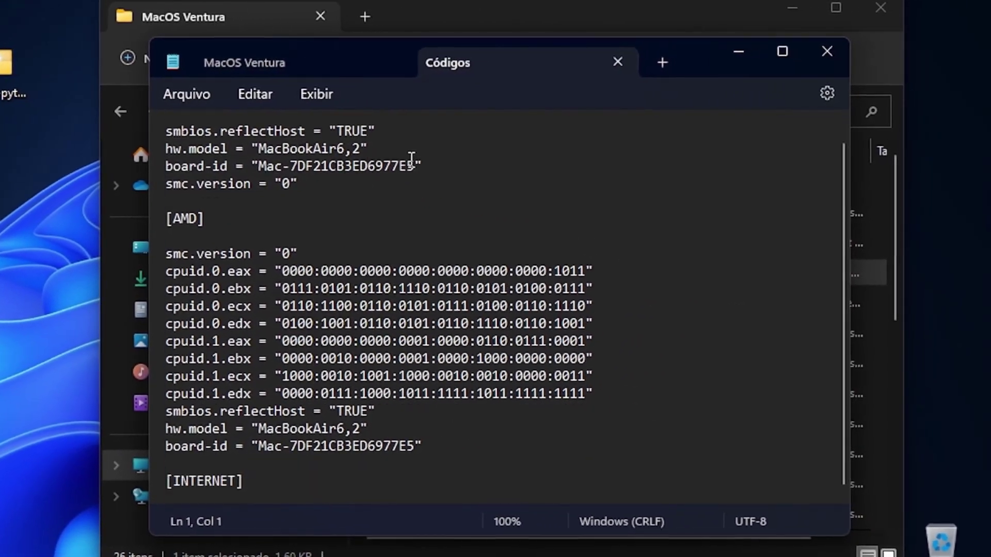
scroll(409, 221, "up", 1)
double_click(177, 132)
left_click_drag(309, 224, 163, 169)
left_click(374, 226)
left_click_drag(373, 226, 164, 168)
left_click(335, 223)
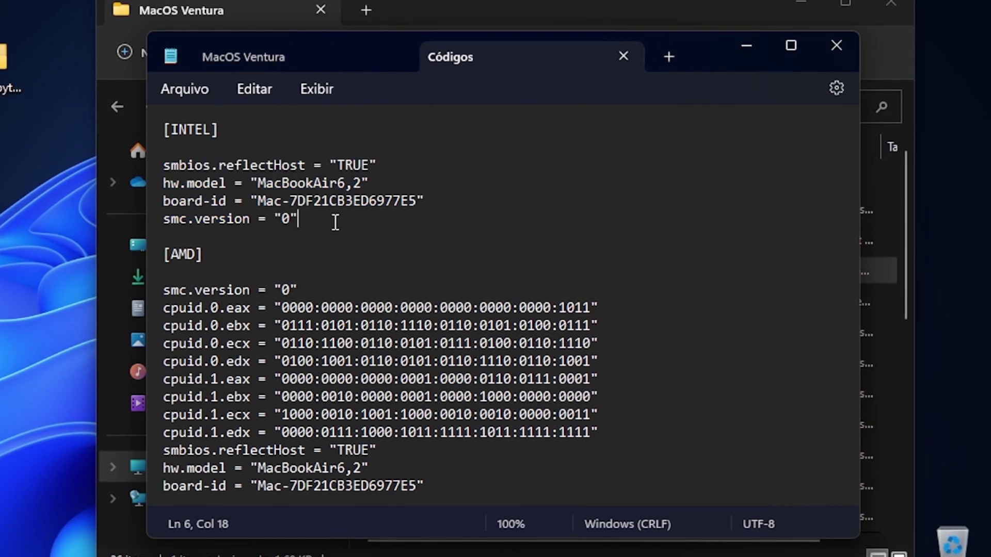
left_click_drag(335, 223, 164, 168)
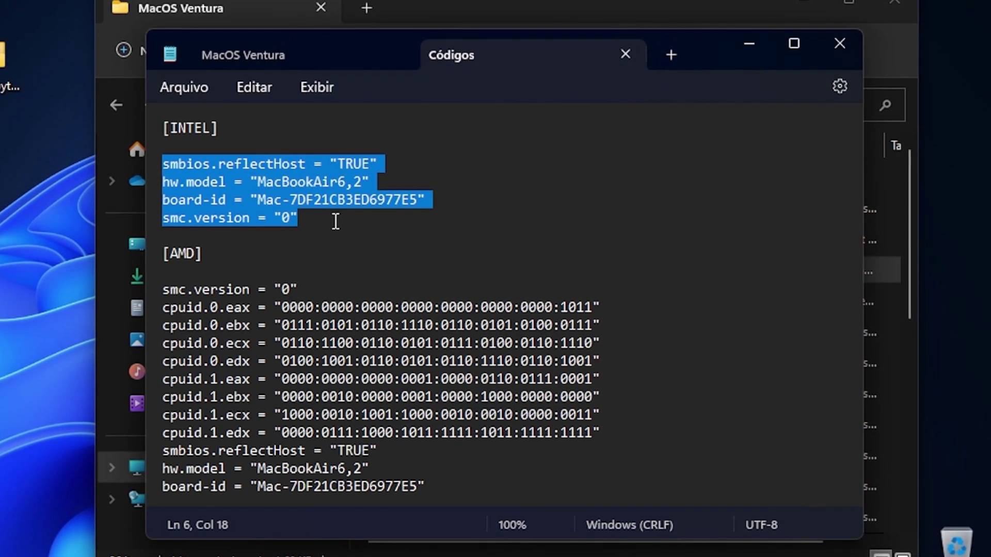
scroll(336, 221, "down", 1)
left_click_drag(447, 425, 156, 223)
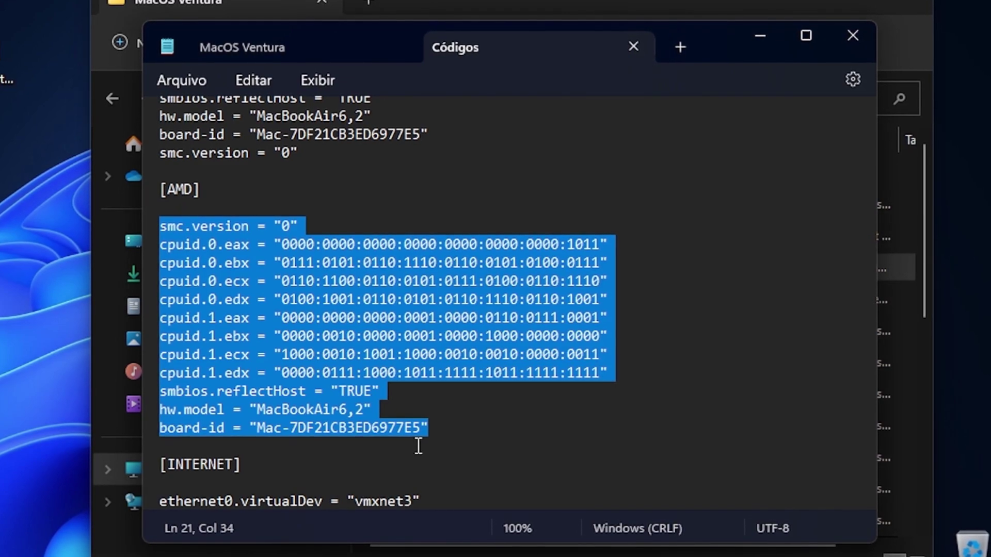
left_click_drag(419, 499, 156, 500)
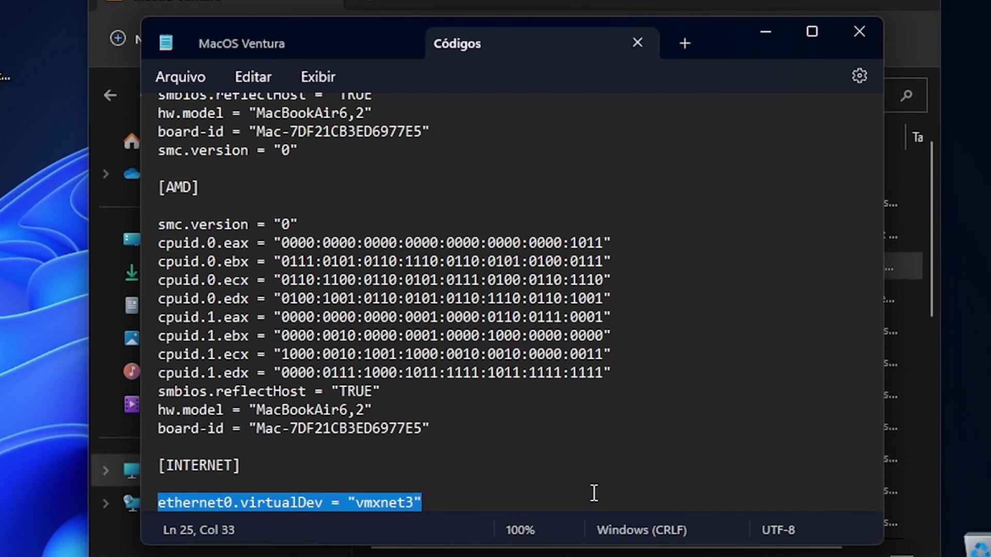
left_click(551, 482)
left_click_drag(349, 493, 424, 504)
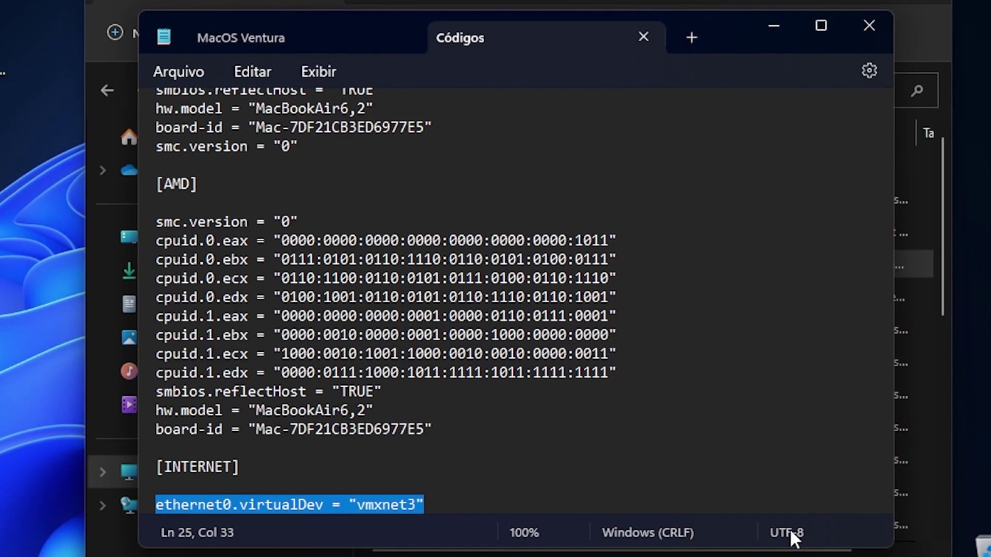
Copy the four INTEL lines from Códigos and paste them below the floppy0.present line at the end of the MacOS Ventura configuration file.
scroll(475, 283, "up", 2)
left_click(305, 207)
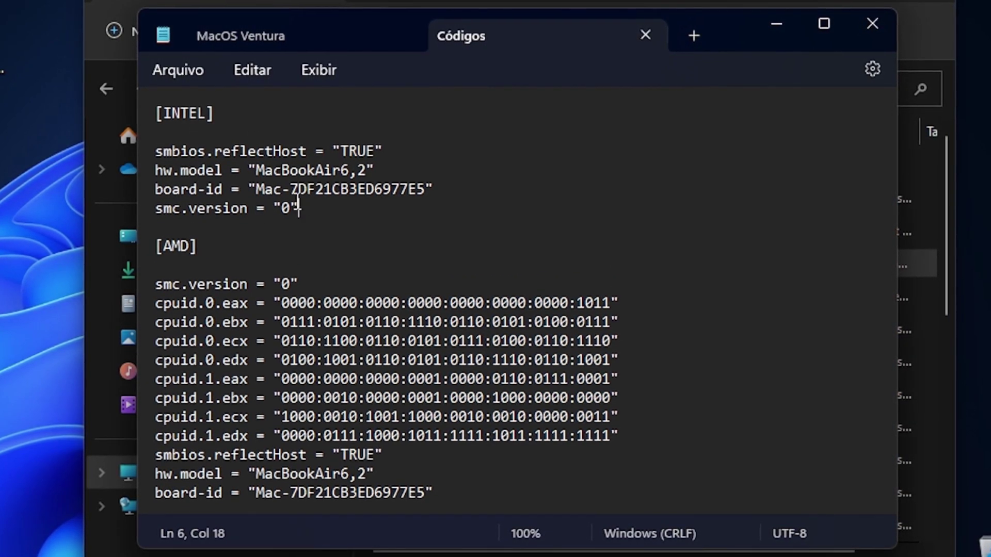
left_click_drag(305, 207, 155, 149)
key("ctrl+c")
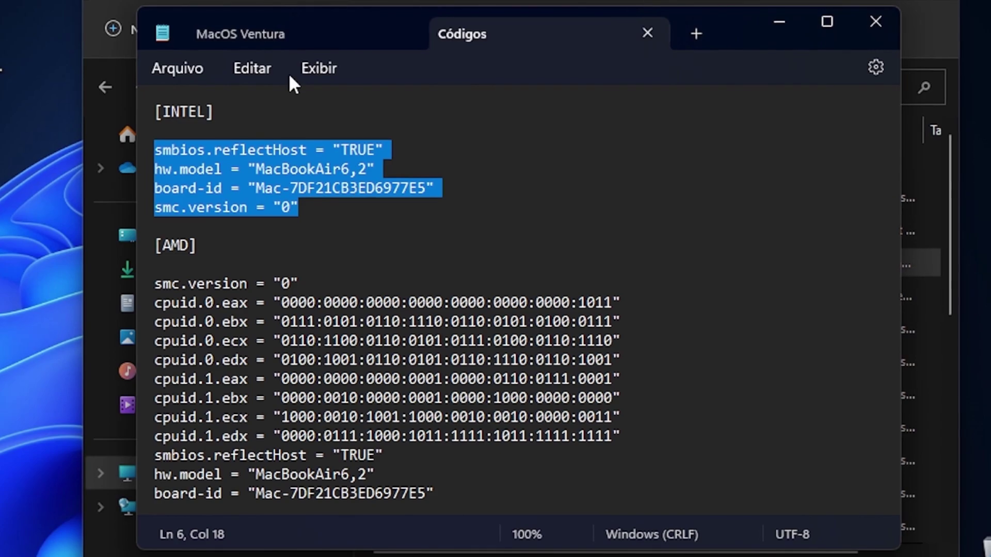
left_click(241, 34)
scroll(301, 382, "down", 10)
left_click(404, 487)
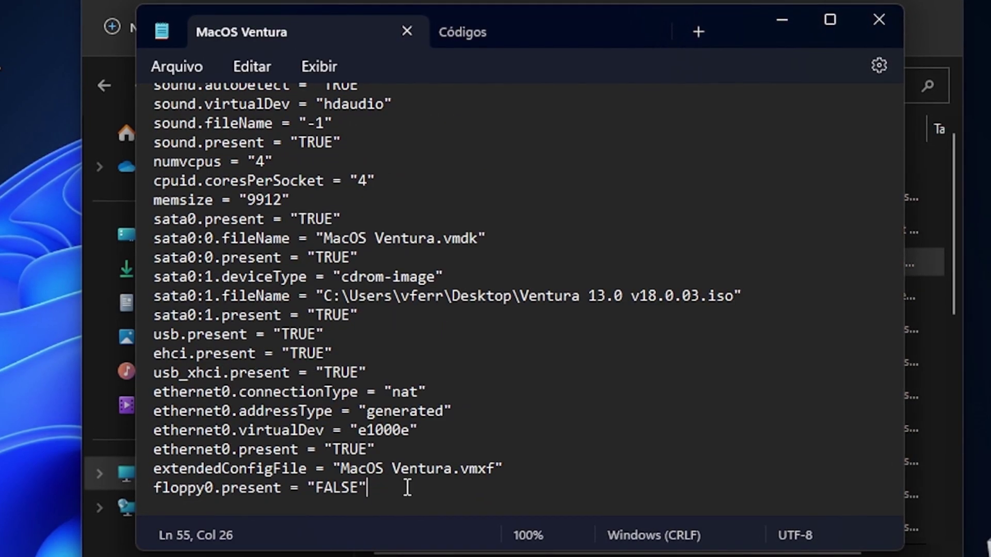
key("Return")
key("ctrl+v")
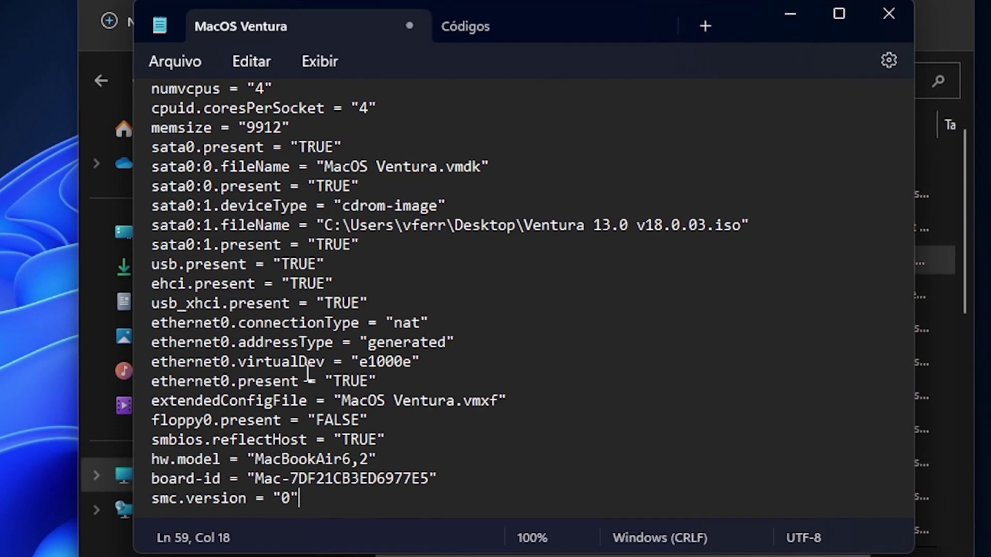
Compare the ethernet0.virtualDev line with the INTERNET code in Códigos, then close Notepad and save the changes to MacOS Ventura.vmx.
left_click_drag(152, 363, 396, 353)
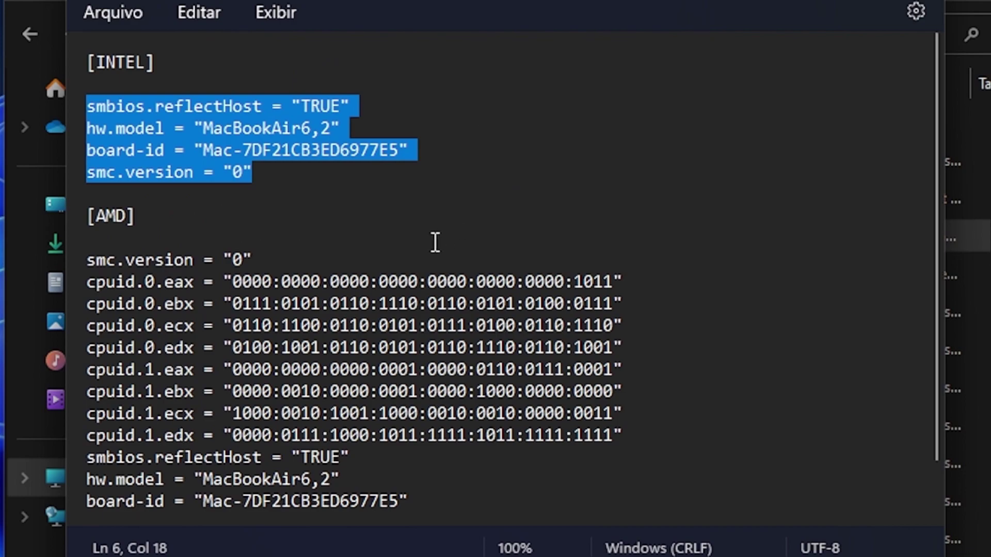
scroll(398, 495, "down", 1)
left_click_drag(401, 516, 32, 514)
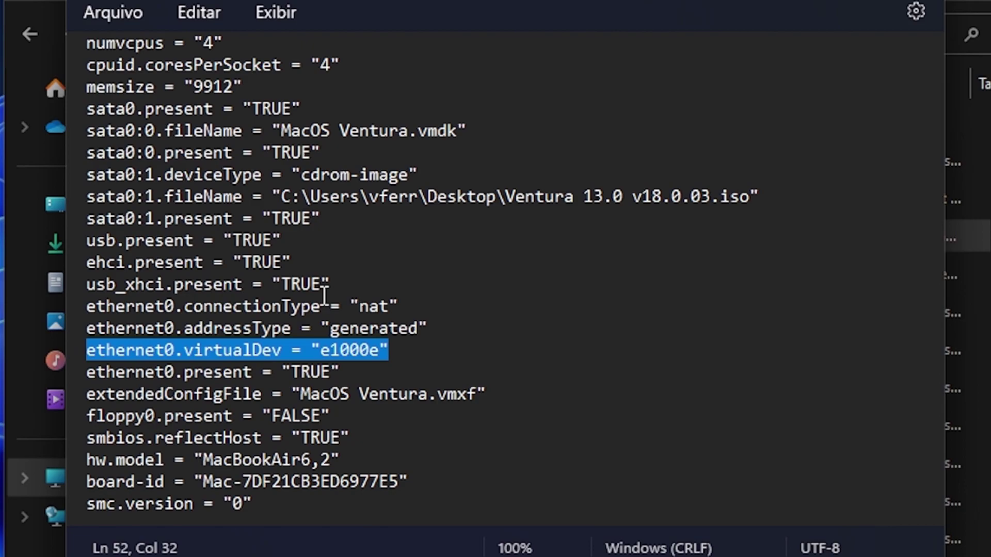
left_click(981, 5)
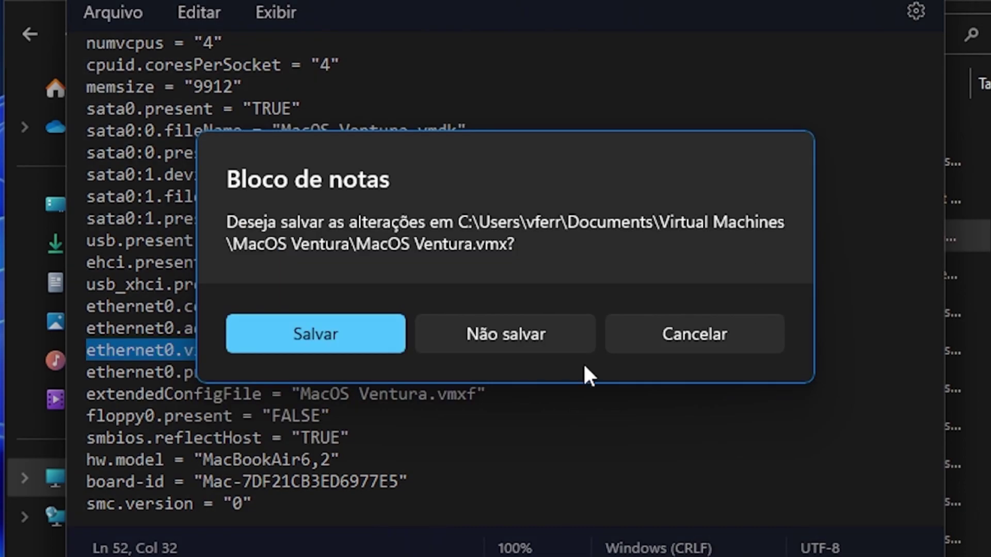
left_click(310, 318)
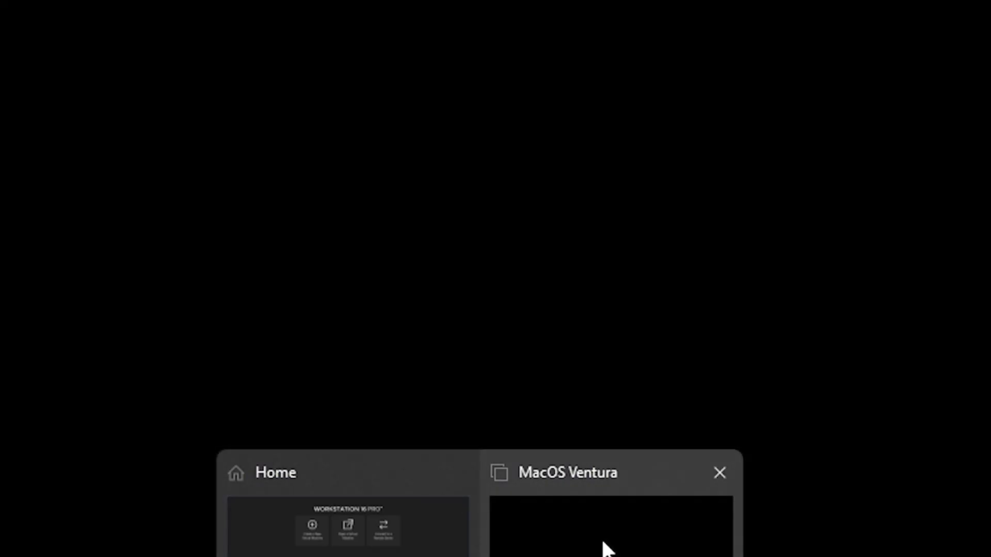
Switch to VMware Workstation and power on the MacOS Ventura virtual machine to boot the installer.
left_click(602, 549)
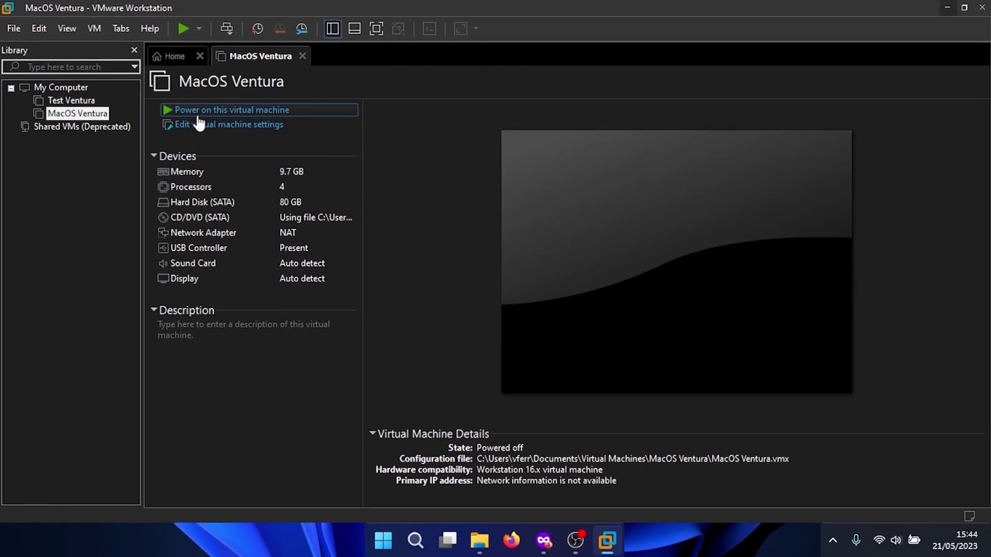
left_click(155, 102)
key("Return")
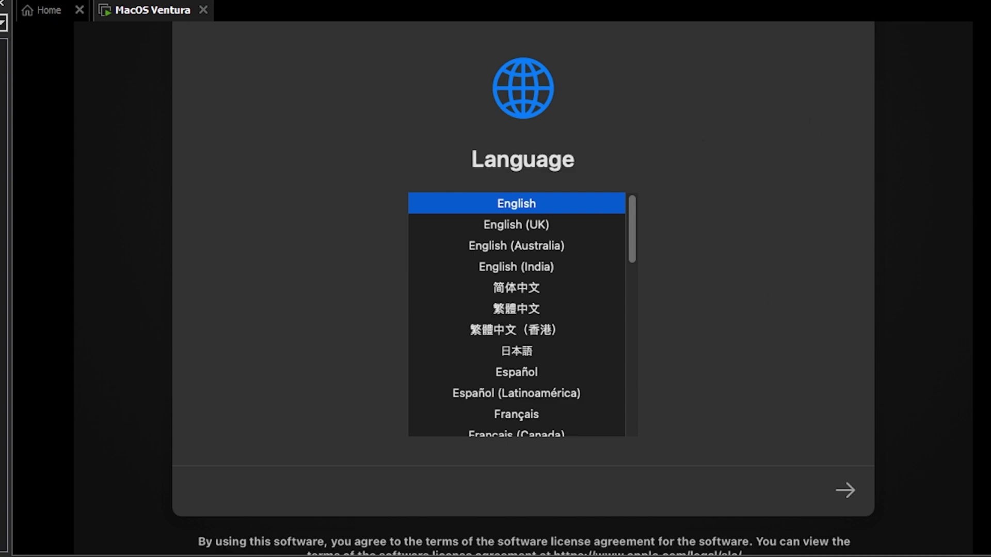
Choose Brazilian Portuguese as the macOS installer language and continue to the recovery utilities.
left_click_drag(637, 243, 637, 297)
left_click(516, 339)
left_click(842, 498)
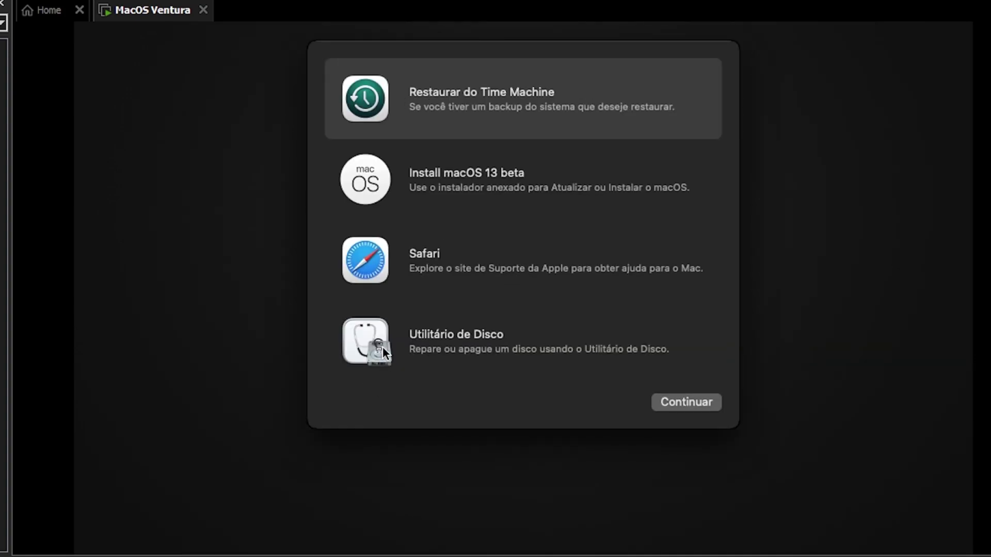
Open Utilitário de Disco from the recovery utilities and show all devices.
left_click(382, 346)
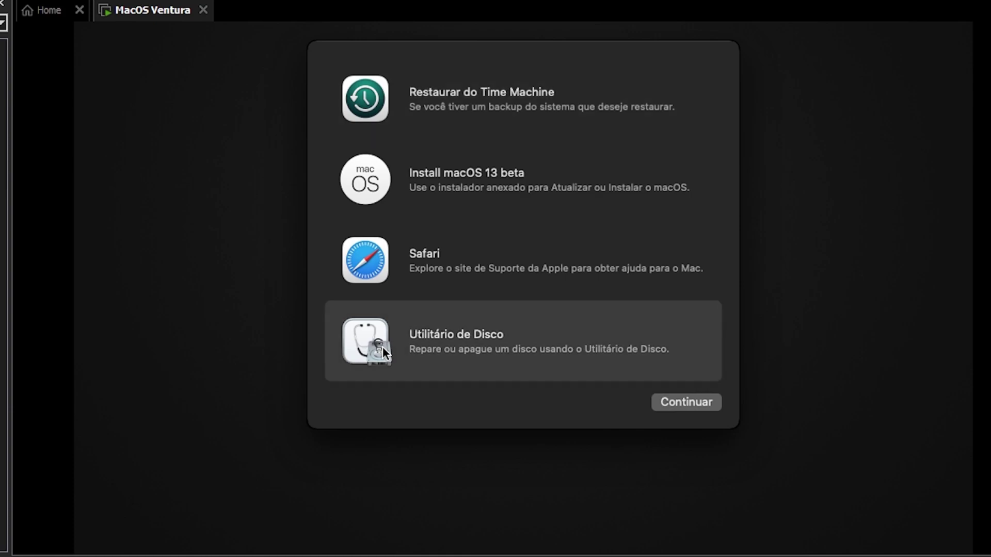
left_click(695, 407)
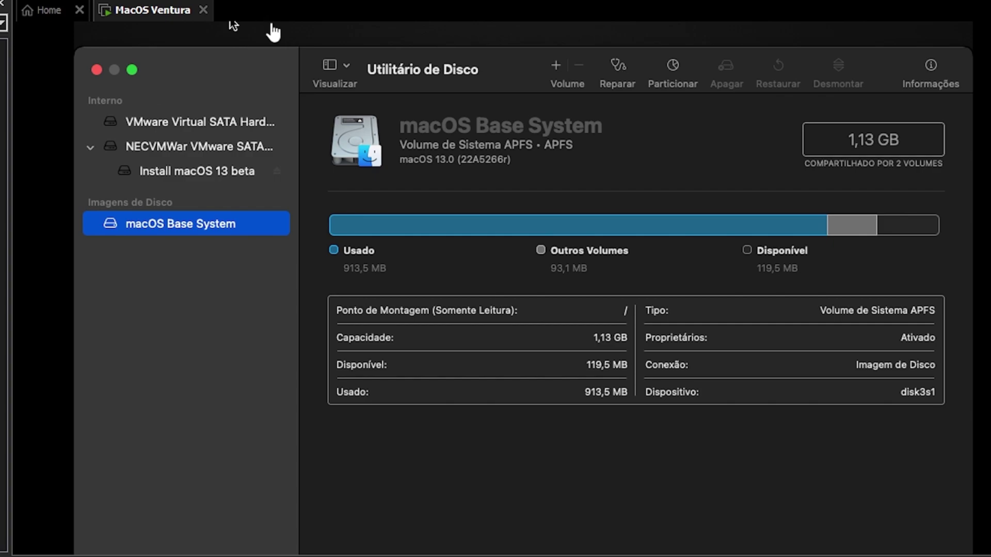
left_click(347, 66)
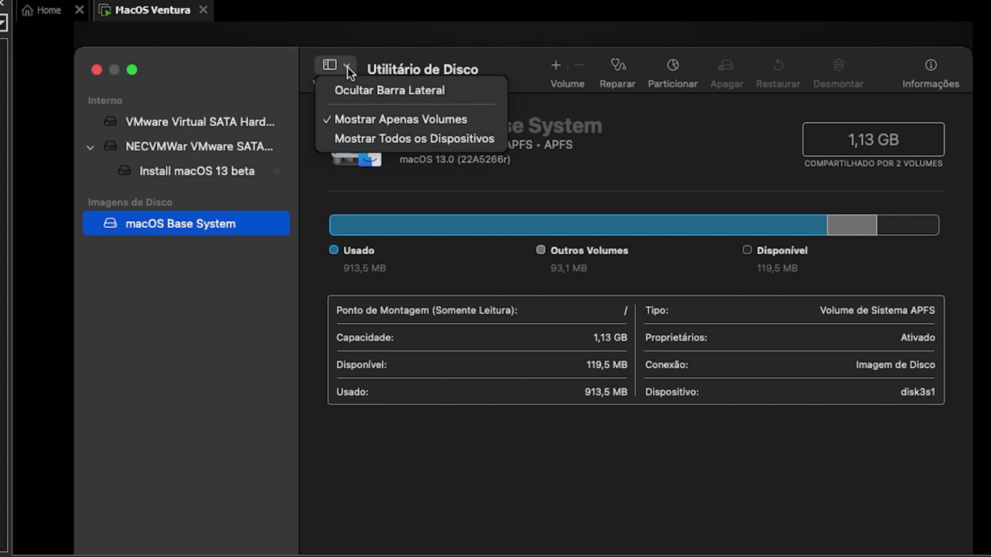
left_click(350, 140)
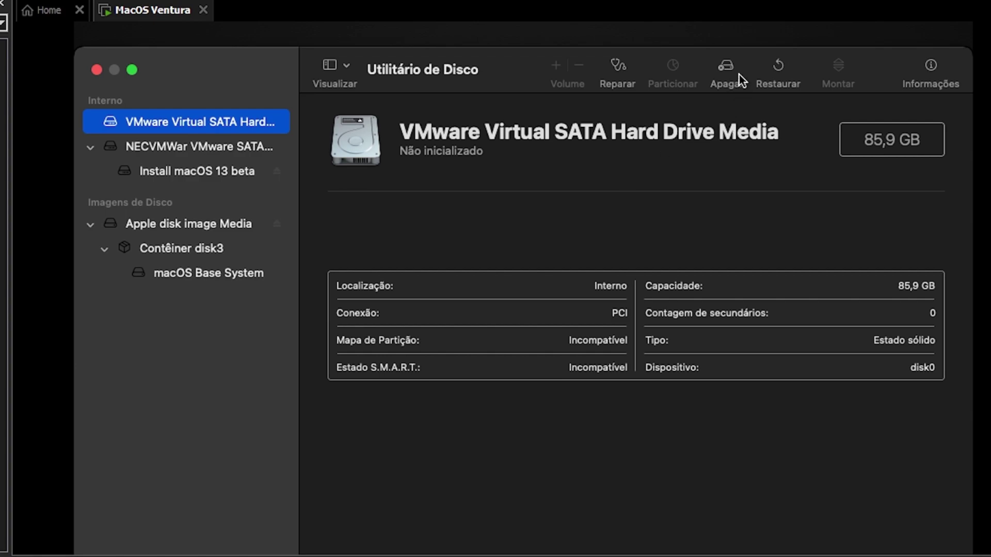
Erase VMware Virtual SATA Hard Drive Media as SSD Ventura with APFS and Mapa de Partição GUID, then close Utilitário de Disco.
left_click(725, 65)
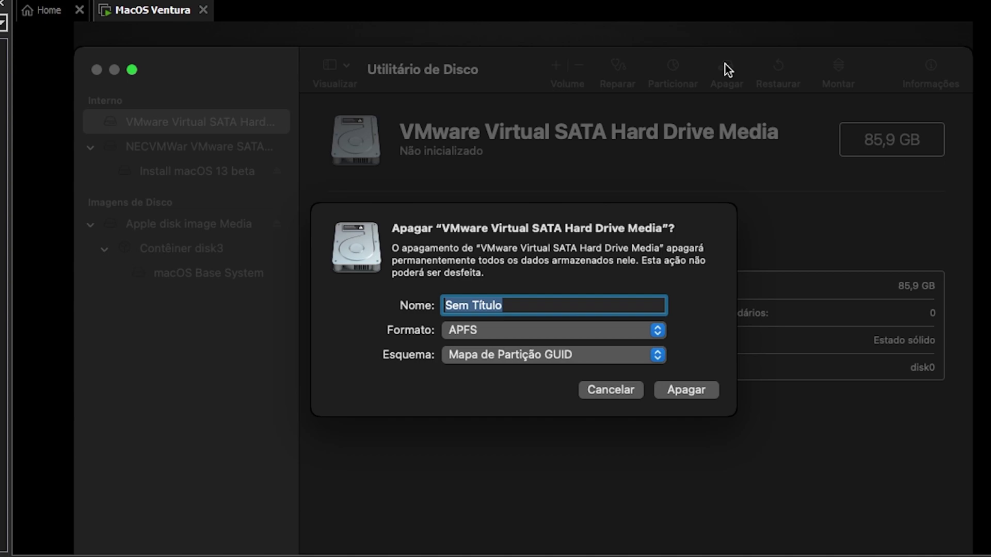
type("SSD Ventura")
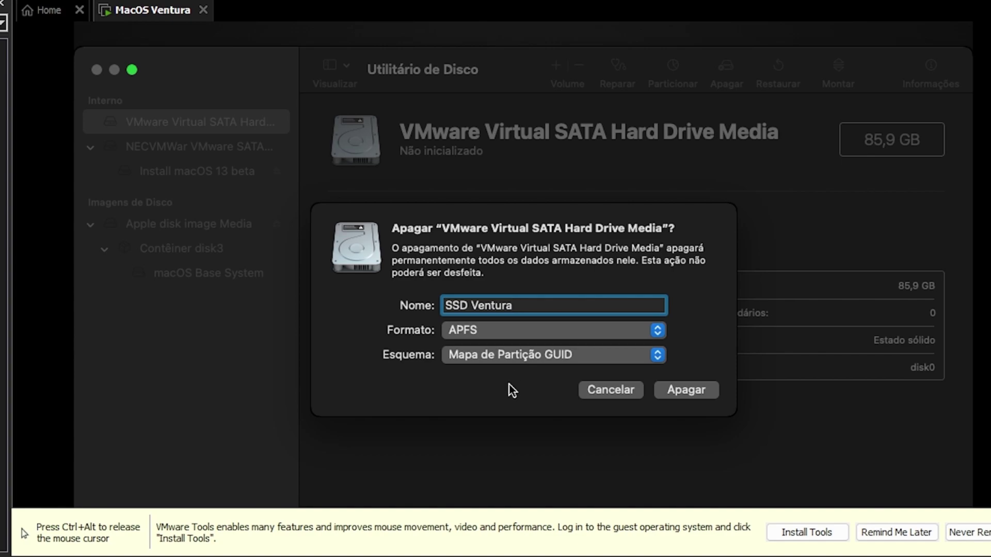
left_click(689, 391)
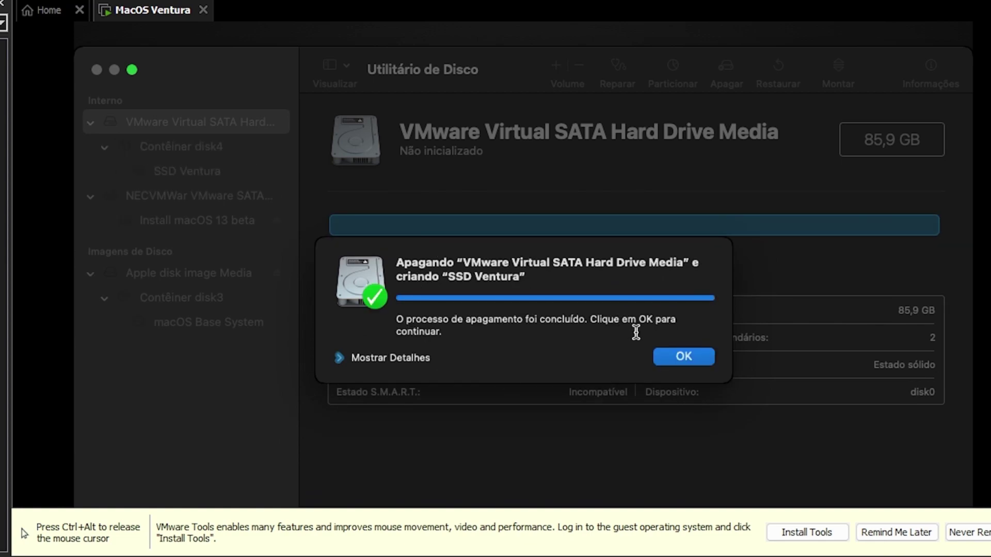
left_click(684, 356)
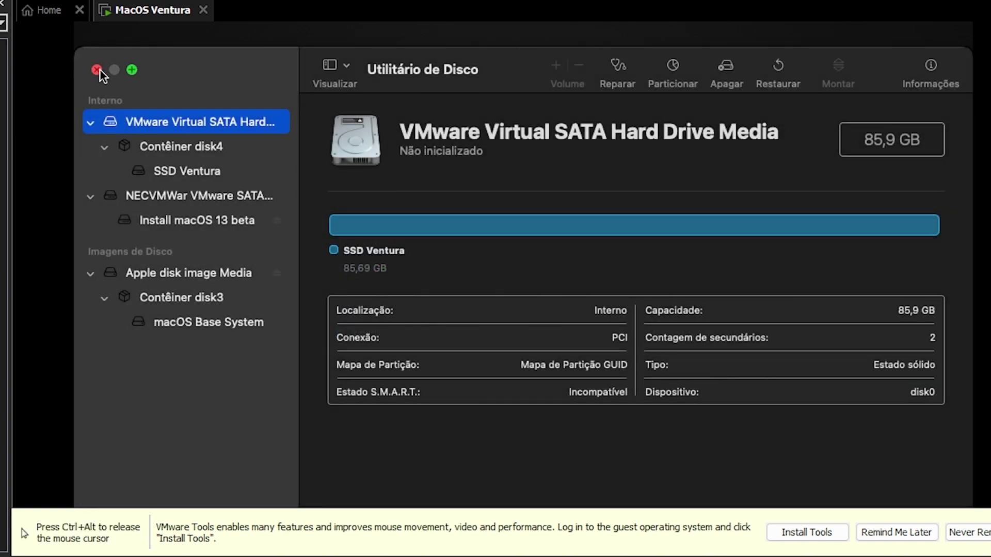
left_click(97, 70)
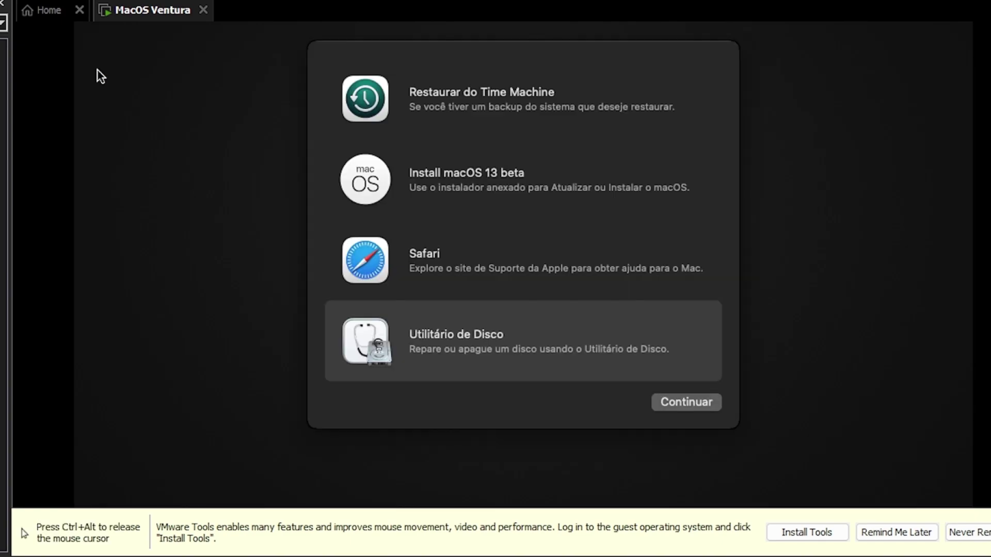
Start Install macOS 13 beta from the recovery utilities and permanently dismiss the VMware Tools reminder.
left_click(380, 186)
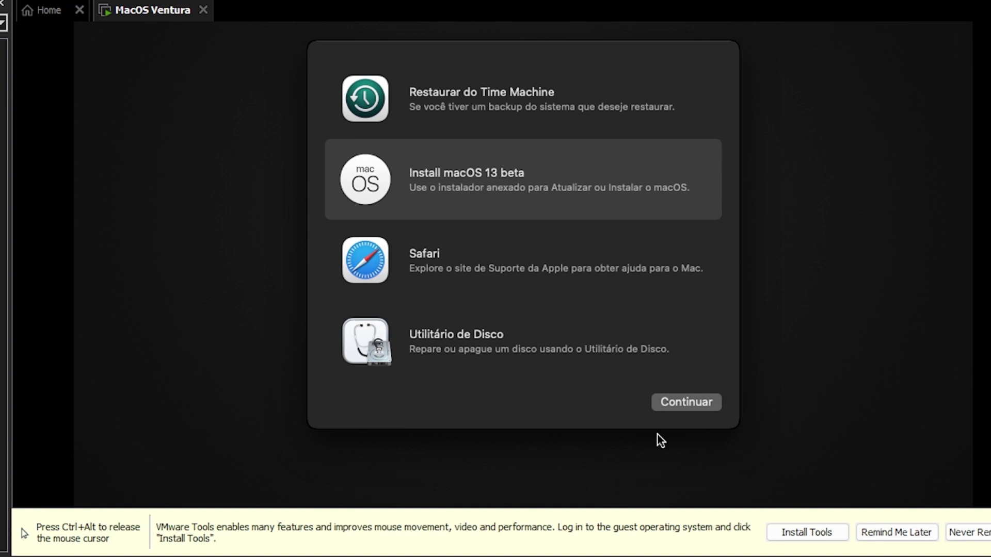
left_click(687, 406)
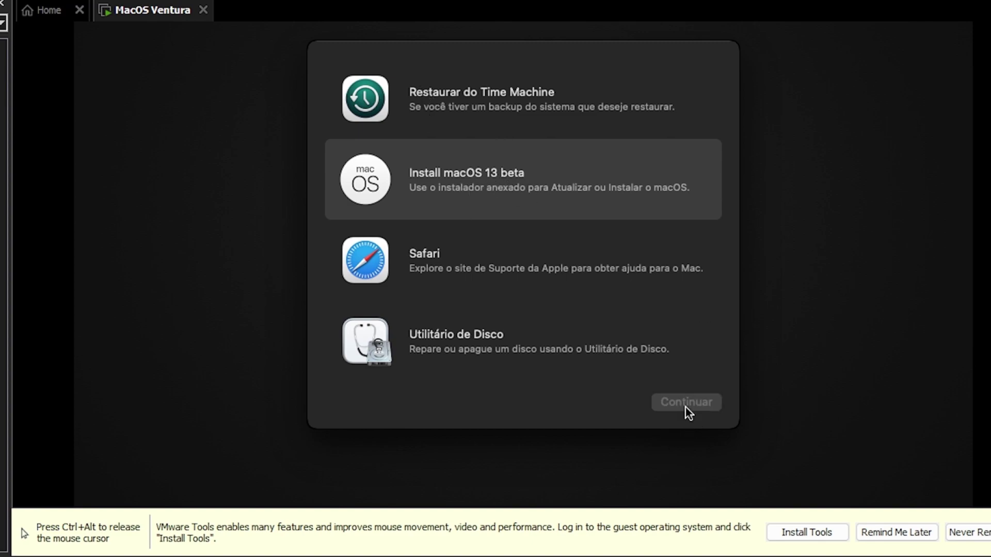
left_click(959, 532)
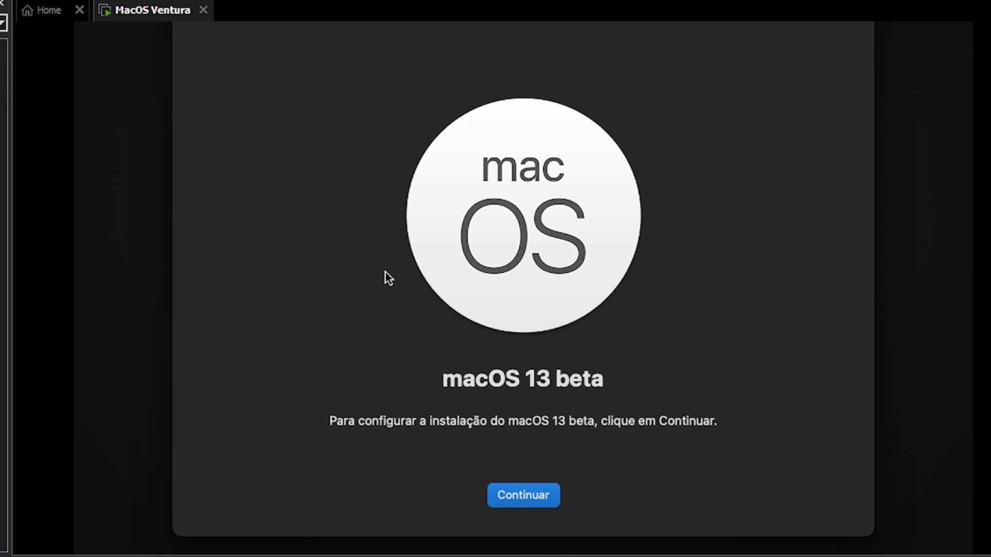
Accept the macOS 13 beta license agreement and start the installation on the SSD Ventura disk.
left_click(530, 491)
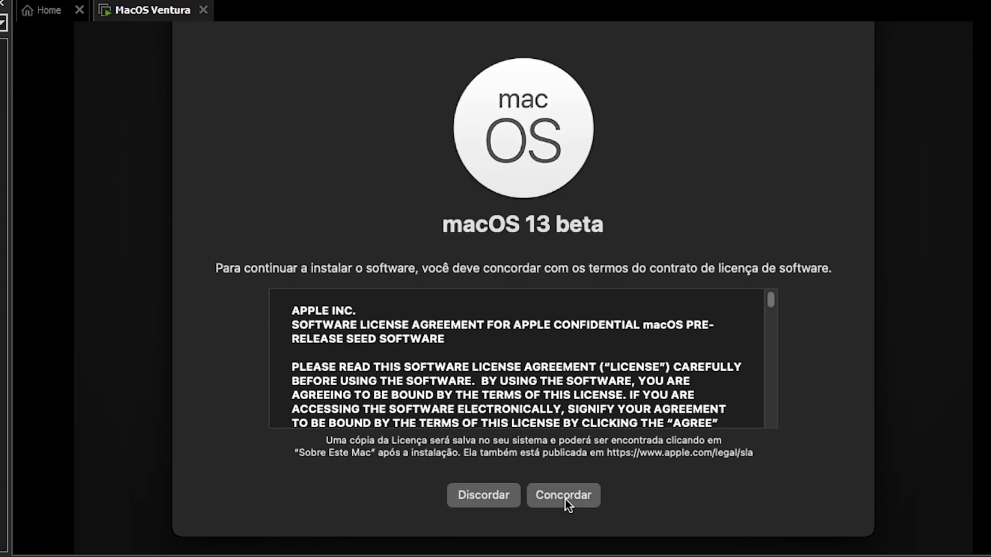
left_click(564, 496)
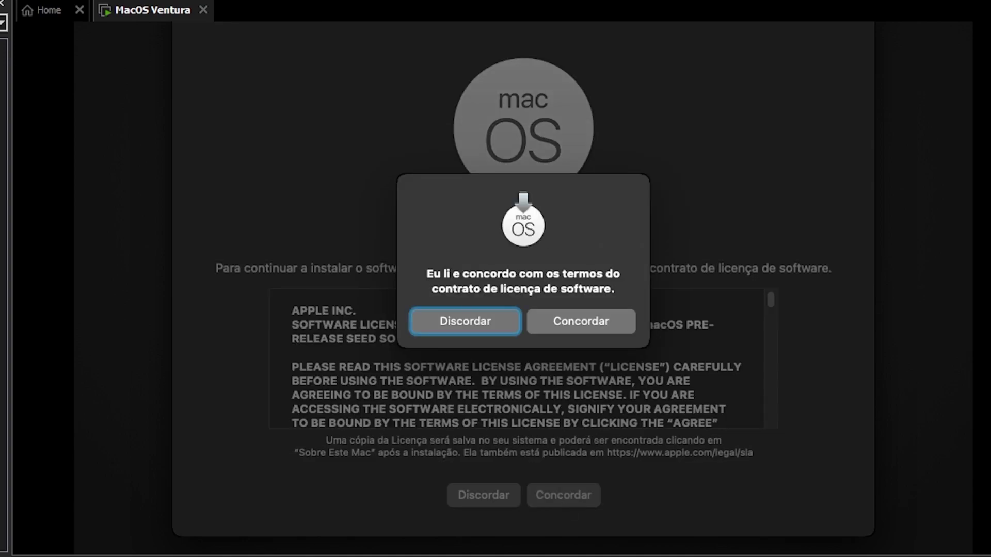
left_click(594, 320)
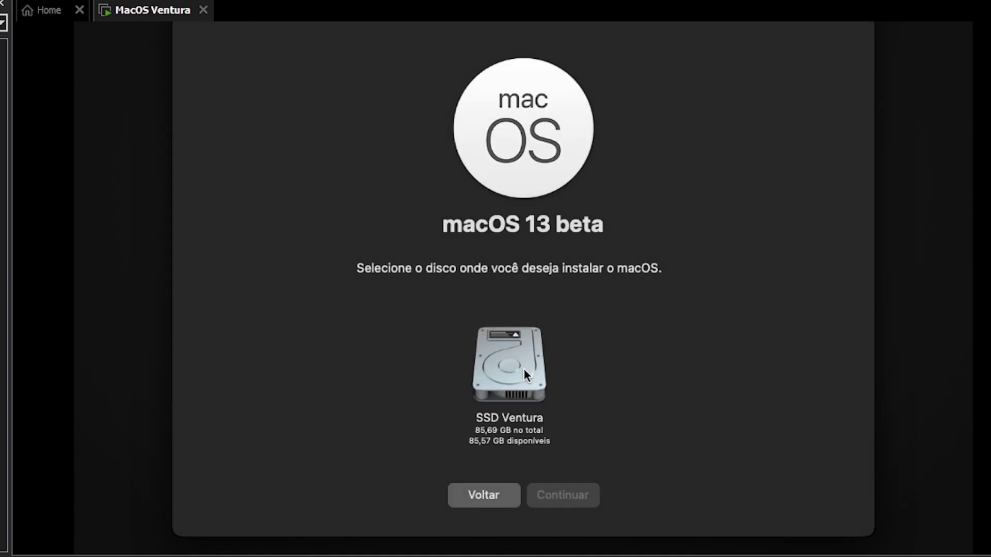
left_click(524, 374)
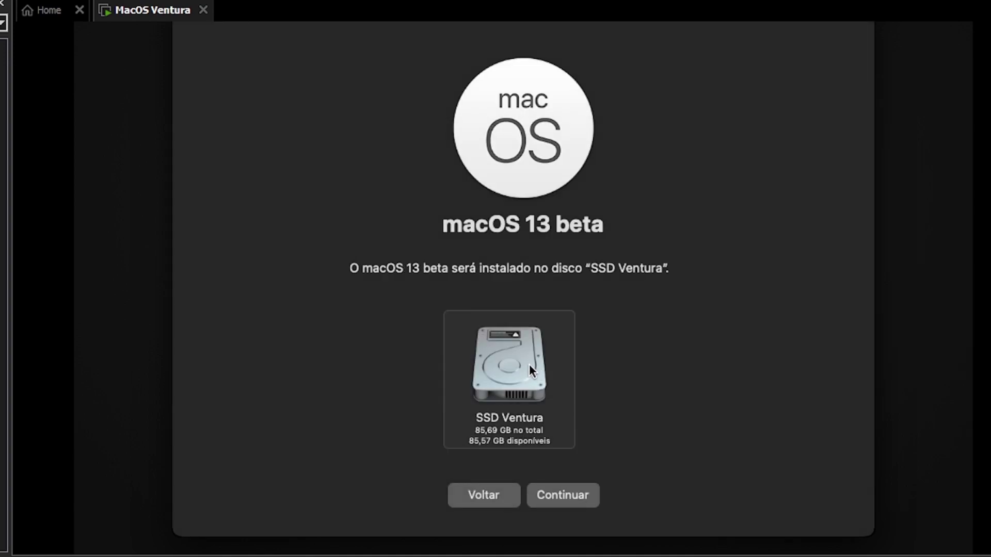
left_click(571, 492)
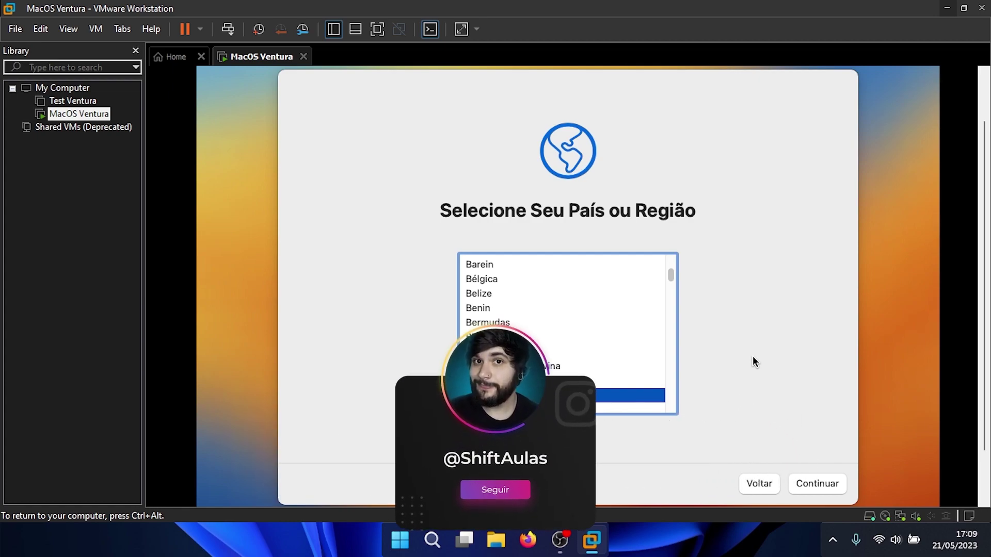
Confirm the highlighted country or region and choose Masculino as the form of address.
left_click(817, 485)
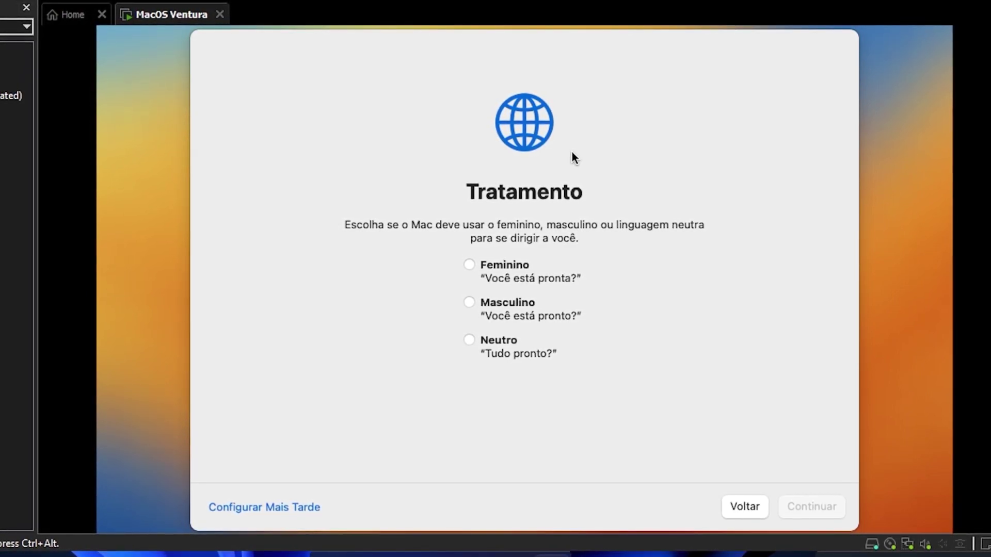
left_click(471, 303)
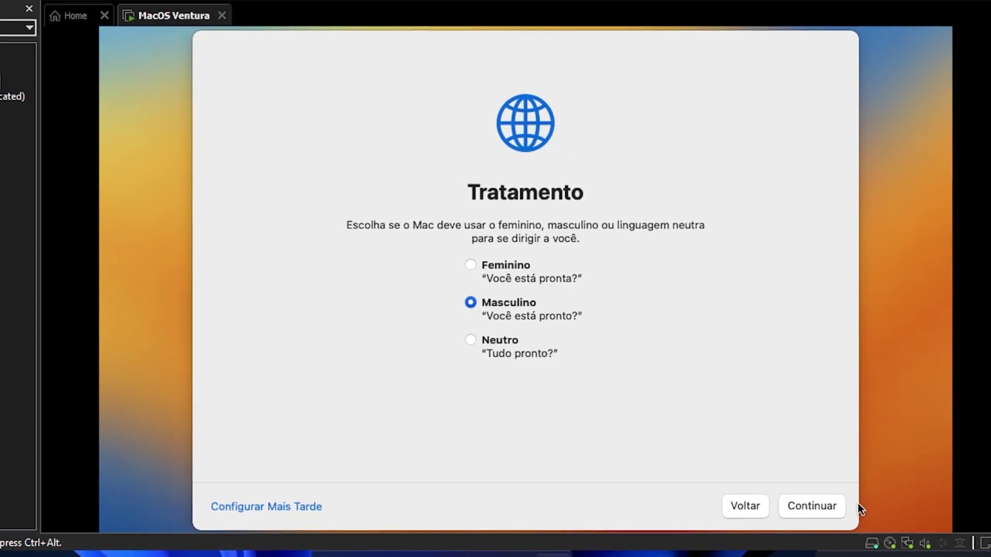
left_click(830, 511)
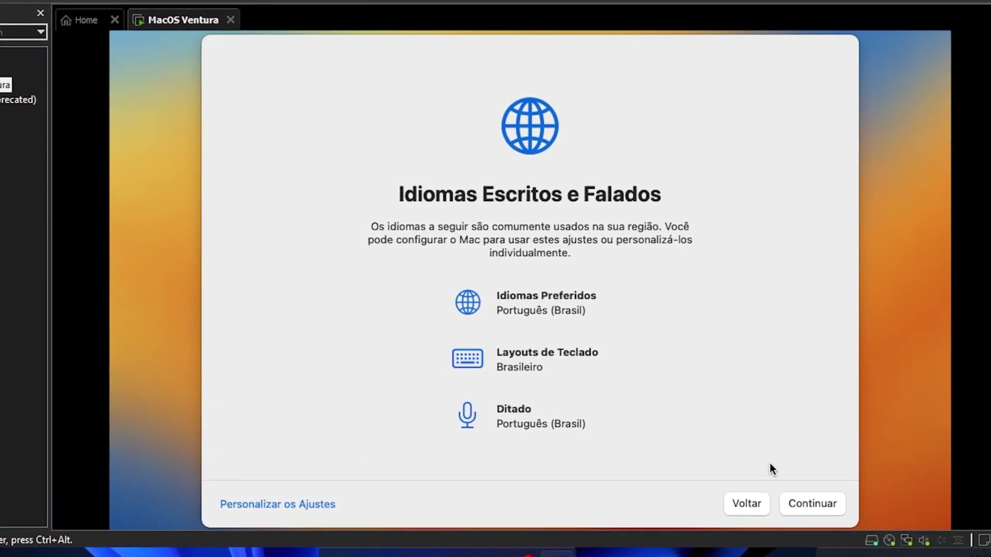
Accept the suggested Português (Brasil) language settings and continue past accessibility and privacy without enabling any features.
left_click(819, 502)
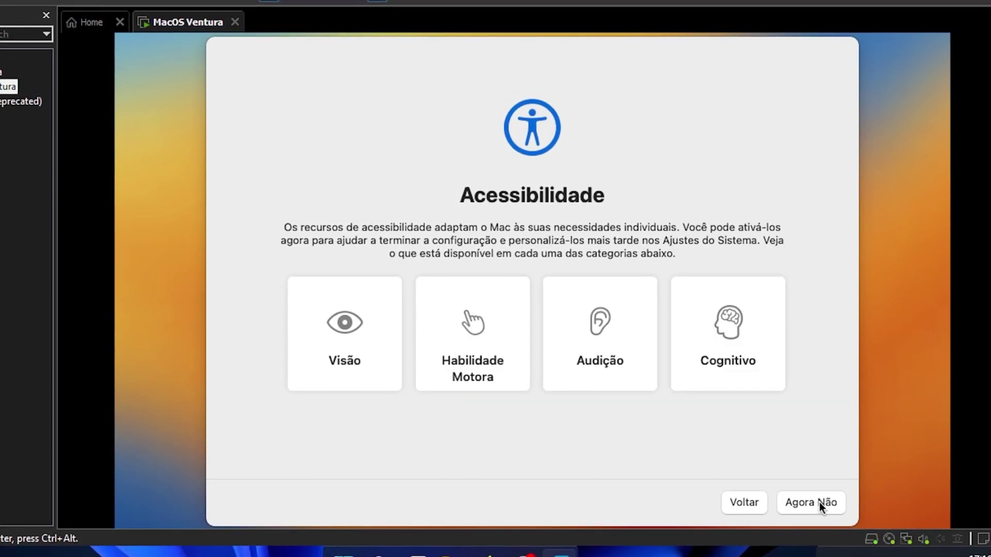
left_click(819, 502)
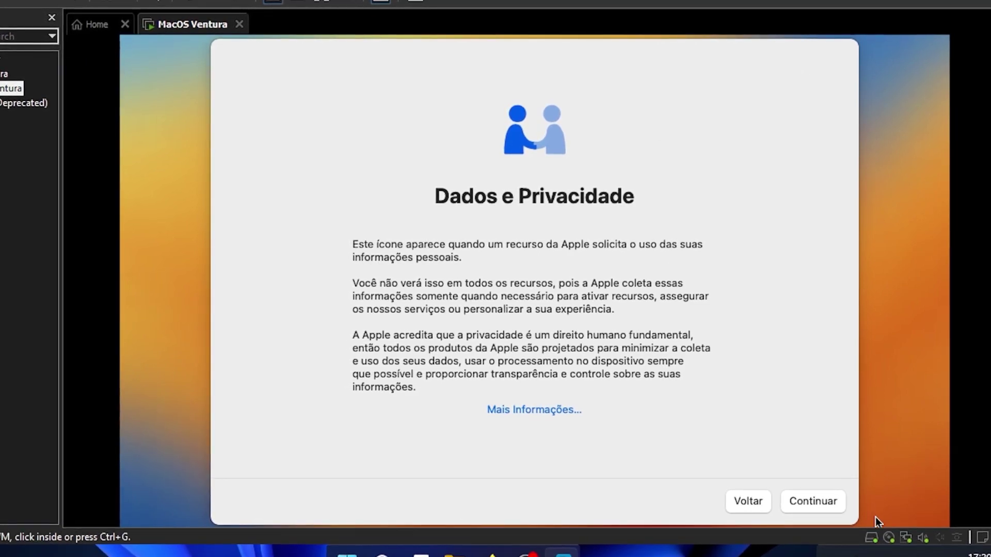
left_click(821, 506)
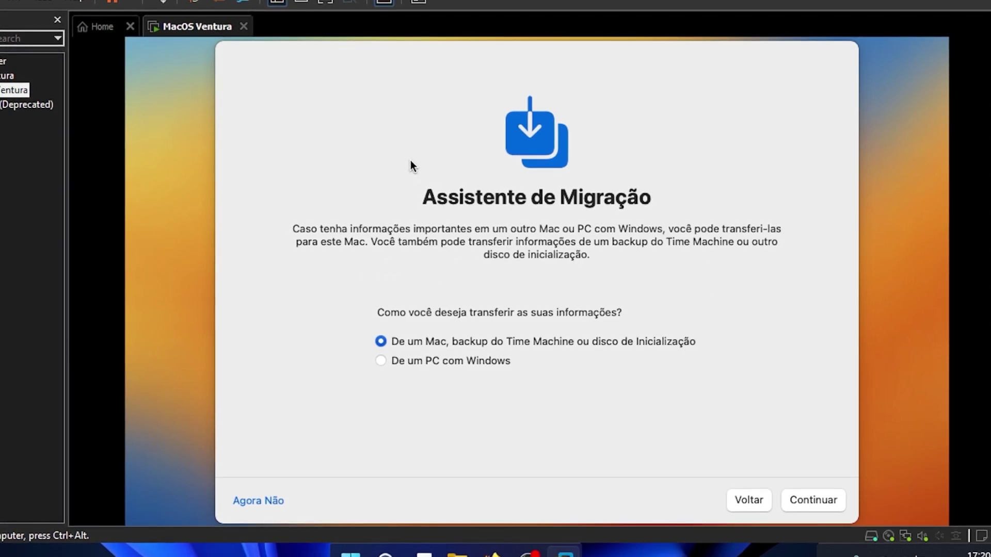
Skip the data migration and postpone signing in with an Apple ID, confirming the skip.
left_click(257, 500)
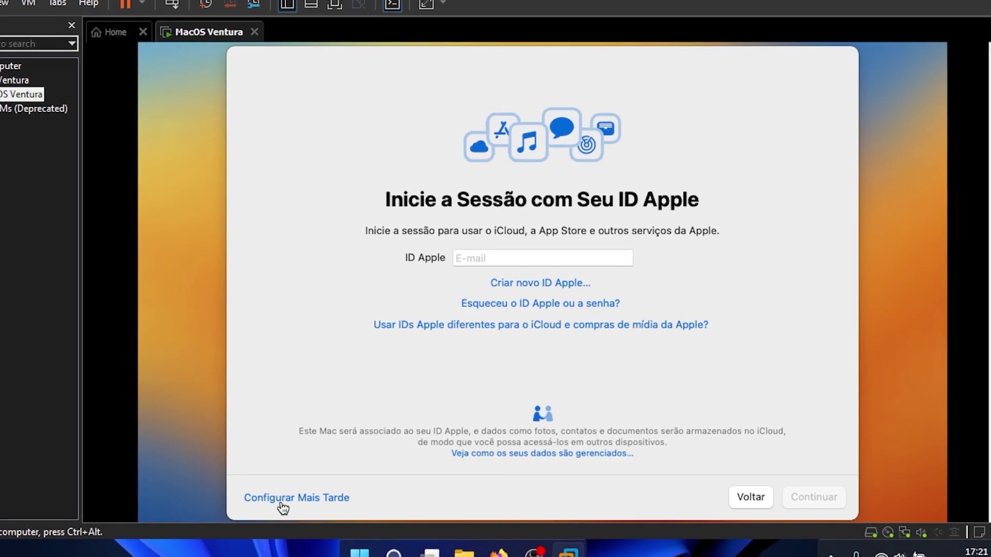
left_click(284, 498)
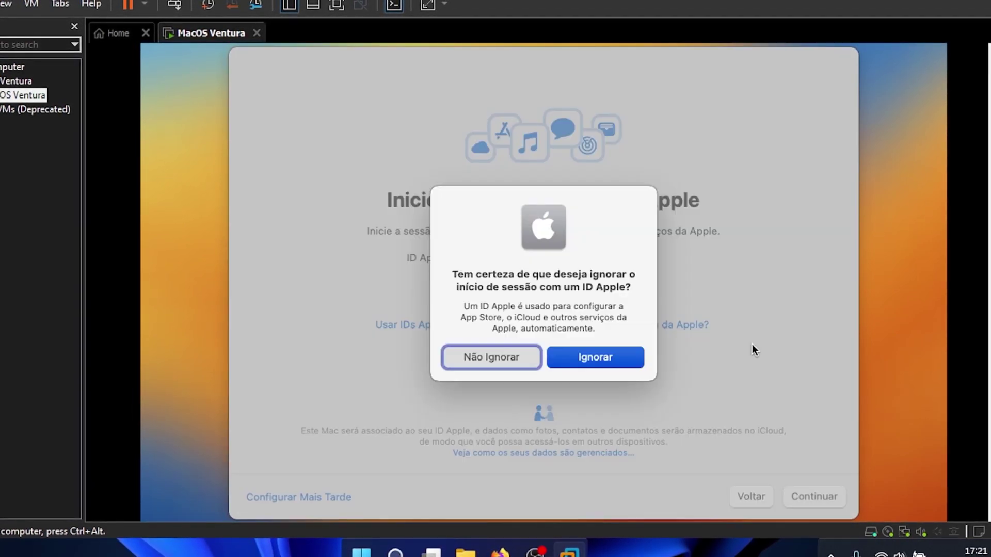
left_click(594, 356)
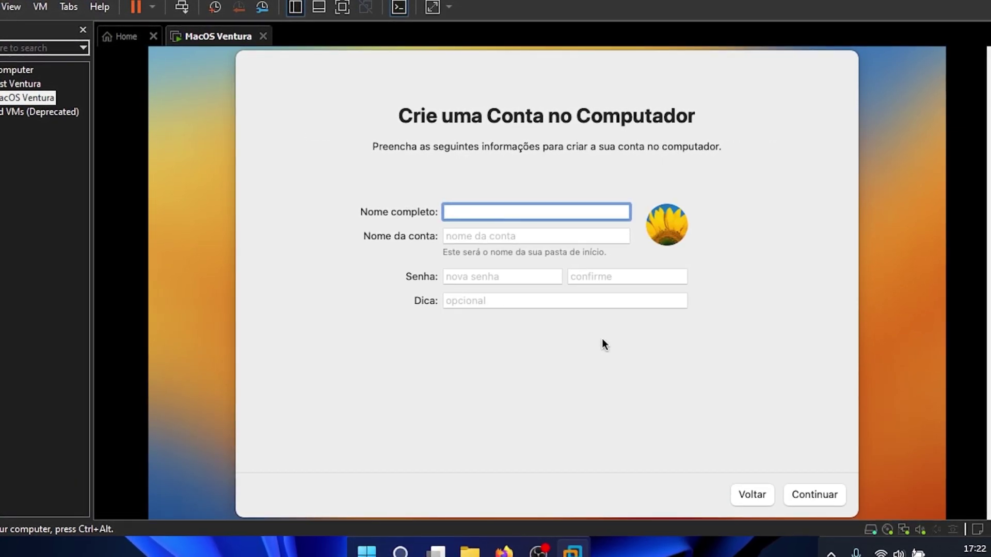
Create the computer account with the full name Shift, entering and confirming the account password and leaving the hint empty.
type("Shift")
key("Tab")
key("Tab")
type("••••••••")
key("Tab")
type("••••••••")
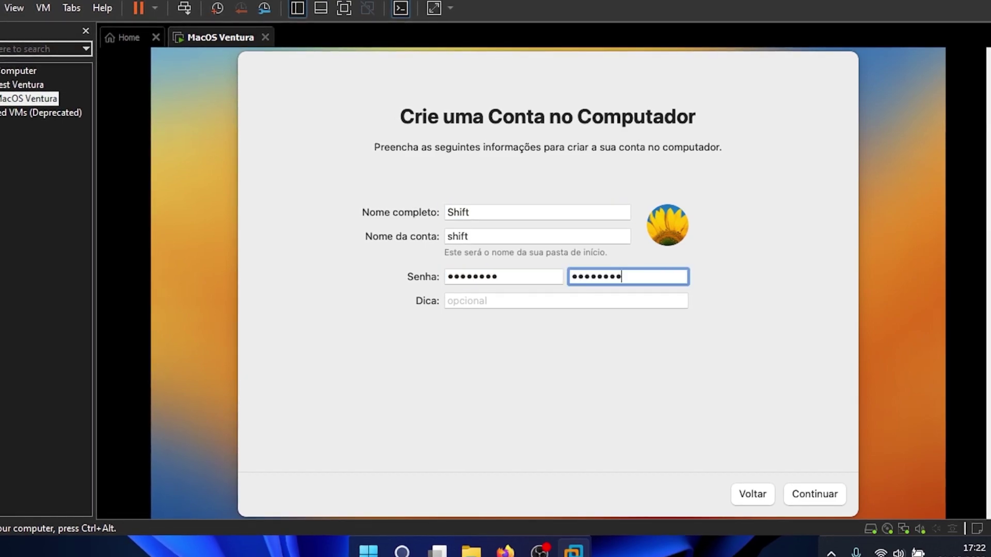
left_click(825, 489)
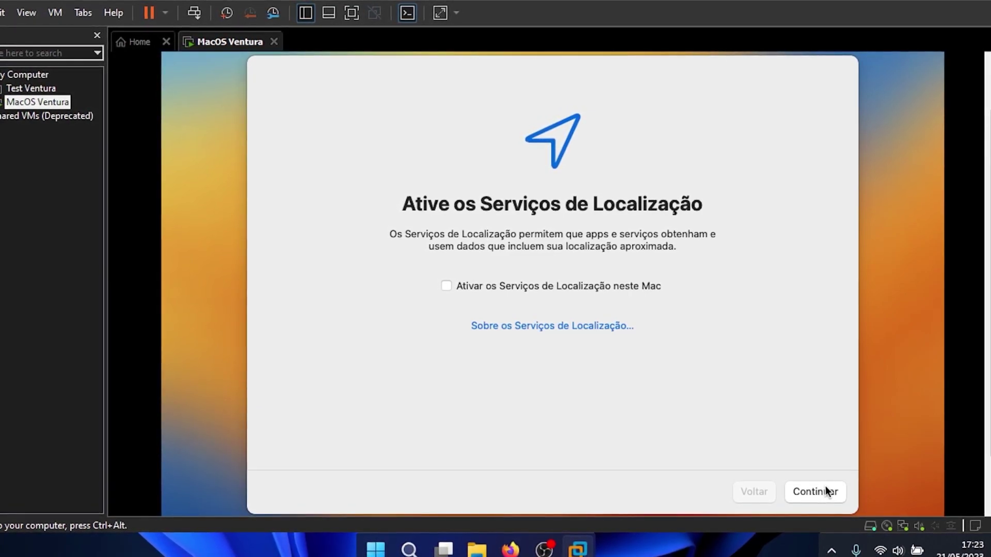
Decline location services and set the time zone to Brasília - Brasil on the map.
left_click(825, 488)
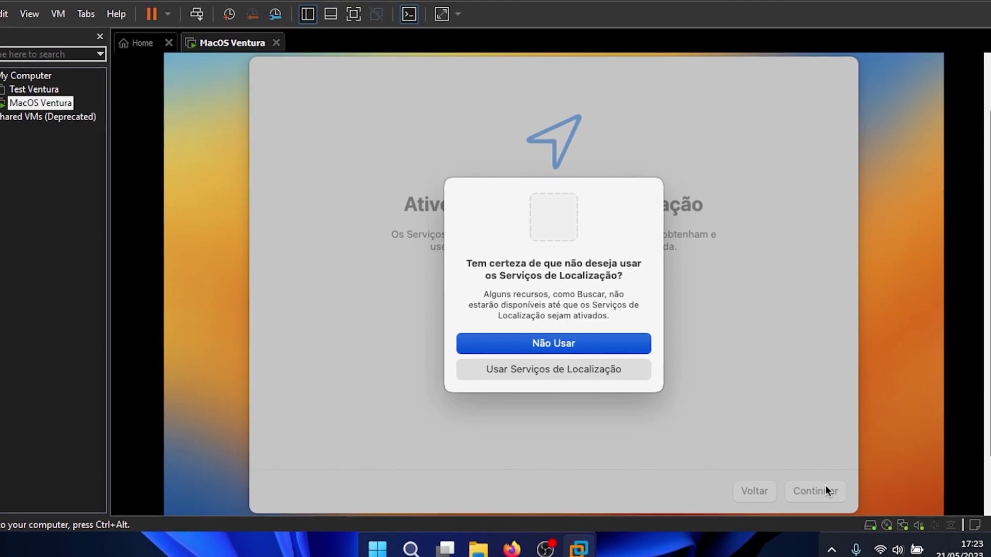
left_click(537, 351)
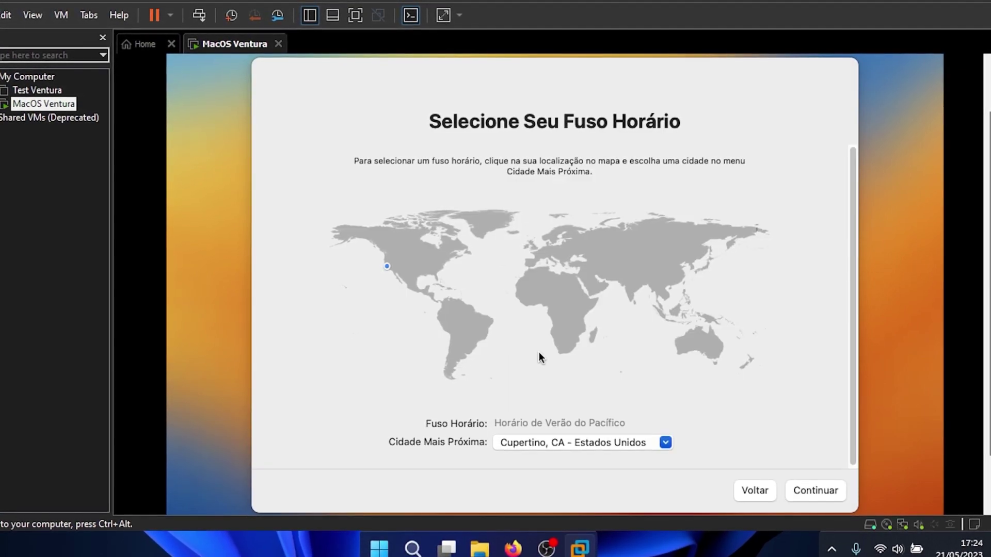
left_click(471, 338)
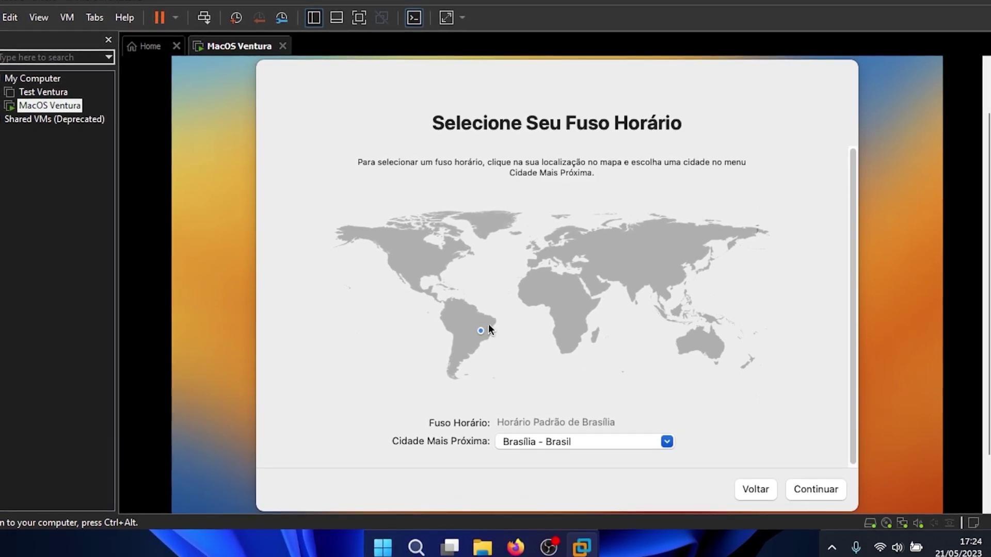
left_click(817, 490)
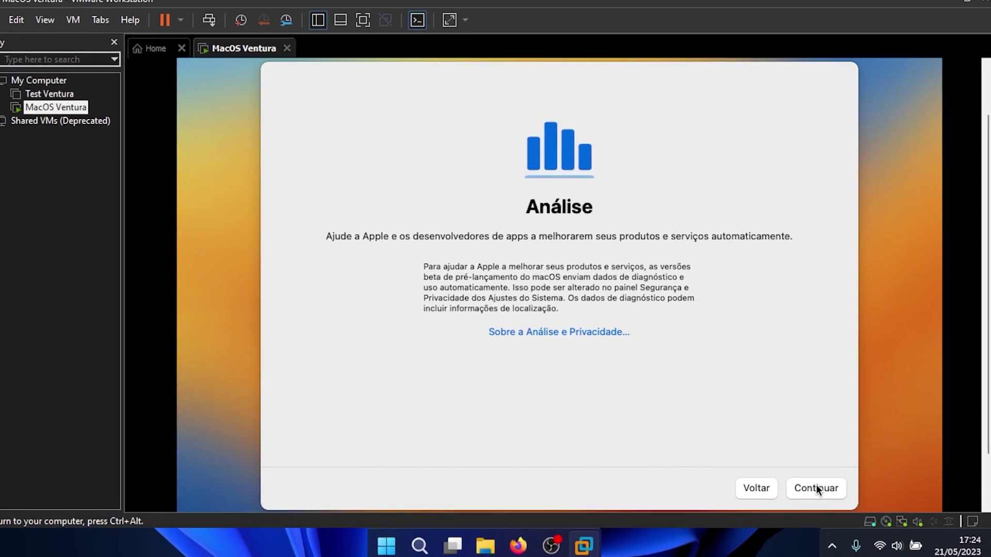
Continue past Análise, postpone the Tempo de Uso setup and finish with the Clara appearance.
left_click(816, 489)
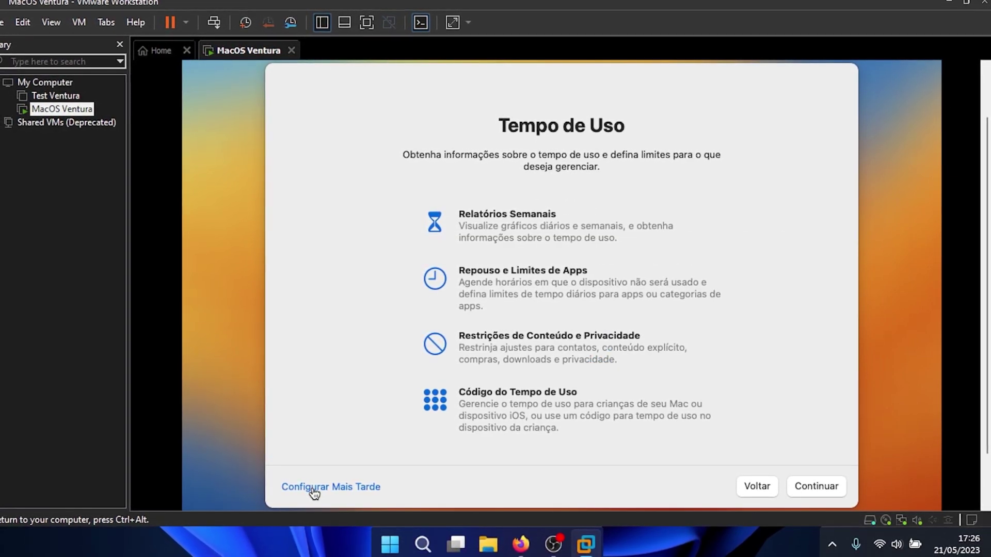
left_click(313, 492)
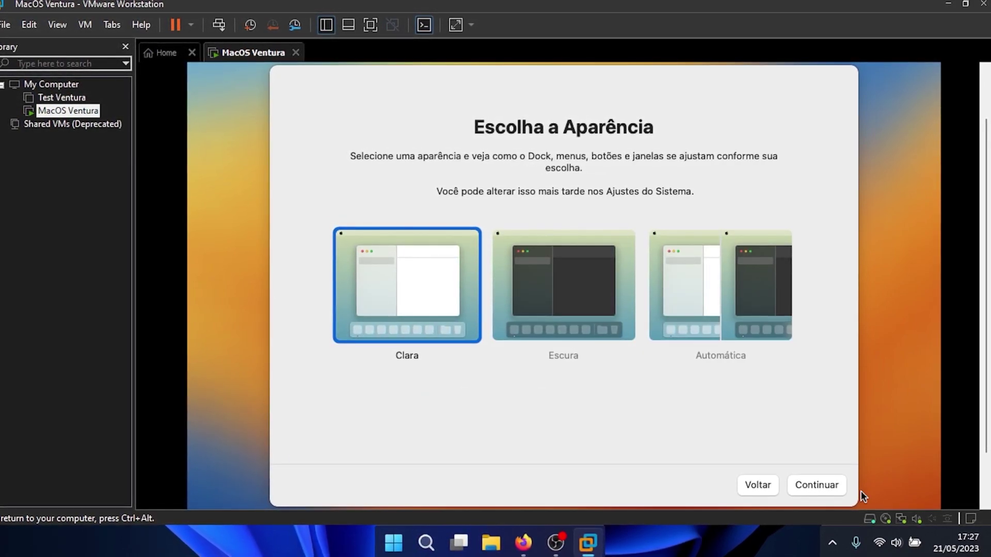
left_click(813, 483)
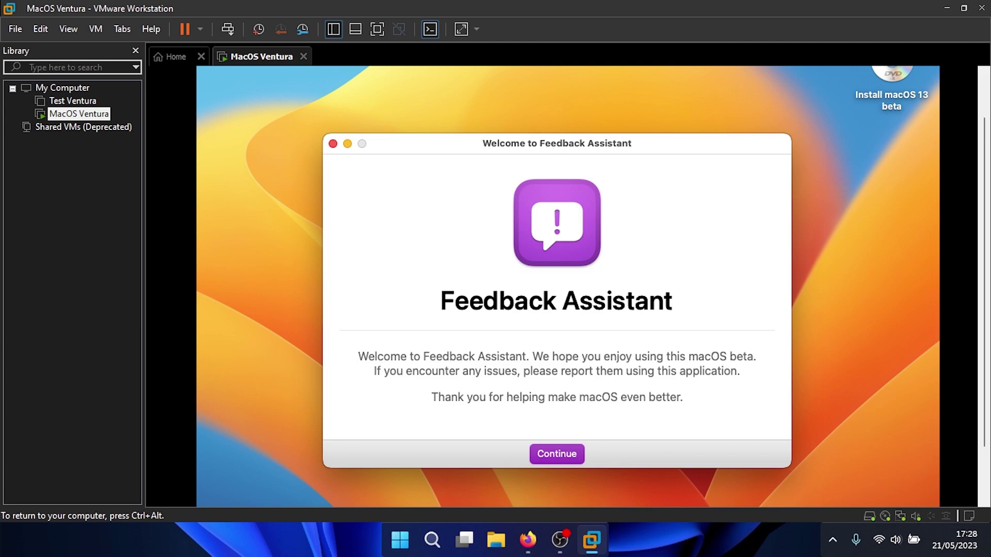
Close the Feedback Assistant welcome window and eject the Install macOS 13 beta disc from the desktop.
left_click(333, 143)
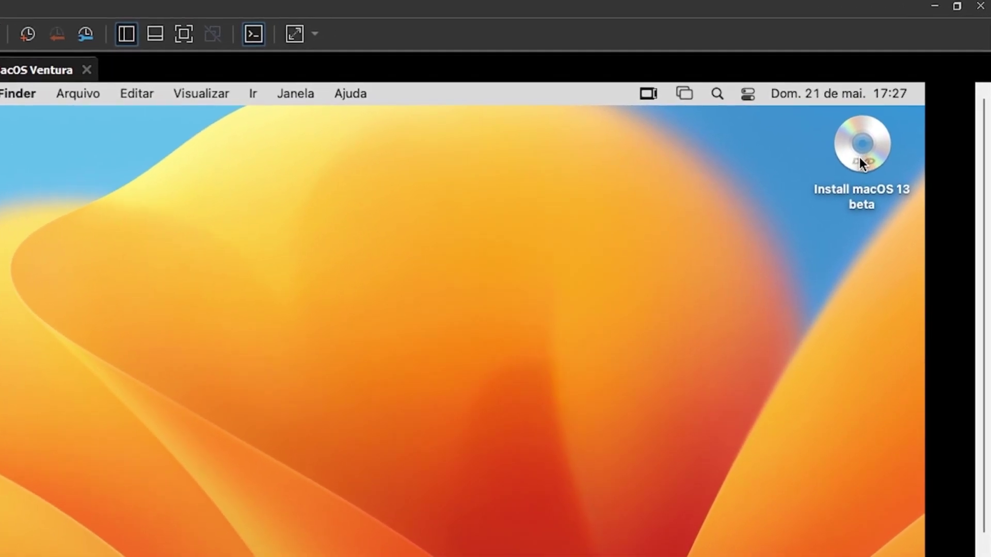
left_click(889, 124)
right_click(887, 122)
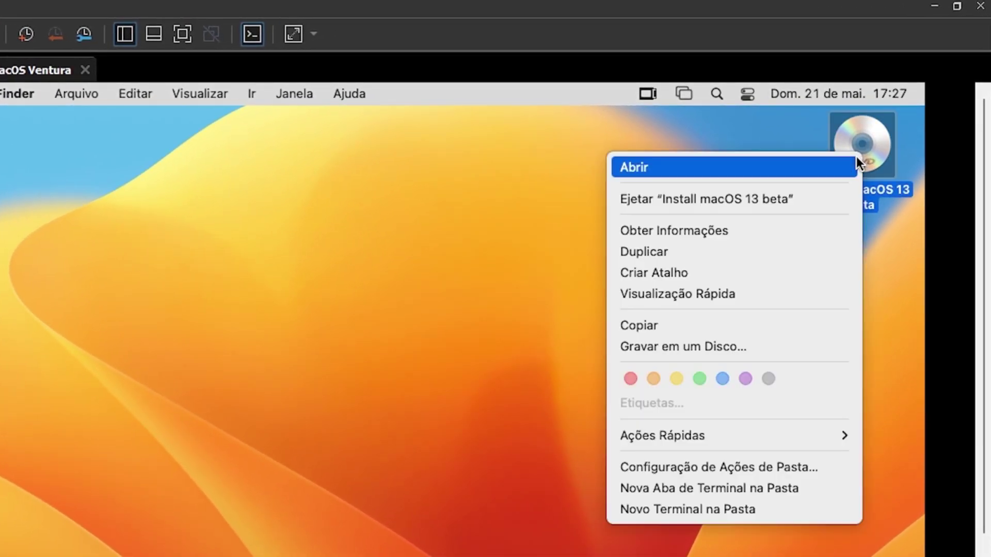
left_click(691, 198)
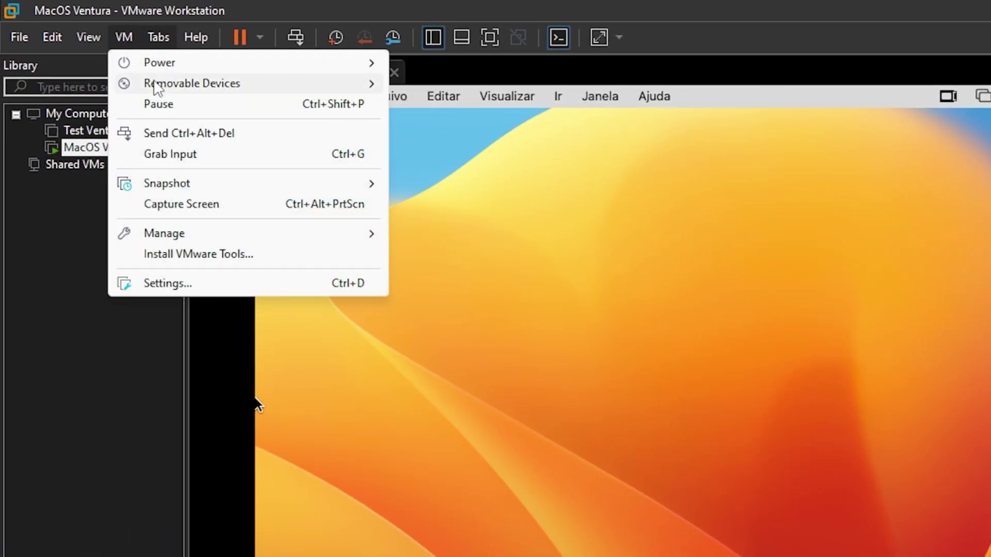
Set the virtual machine's CD/DVD (SATA) drive to use darwin.iso from the VMware Tools folder on the desktop.
mouse_move(192, 84)
mouse_move(454, 85)
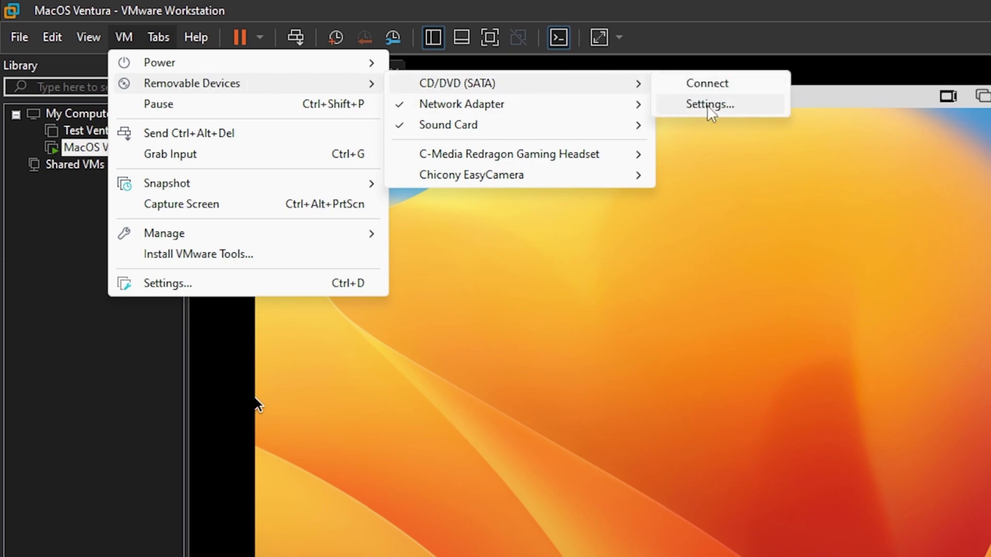
left_click(708, 104)
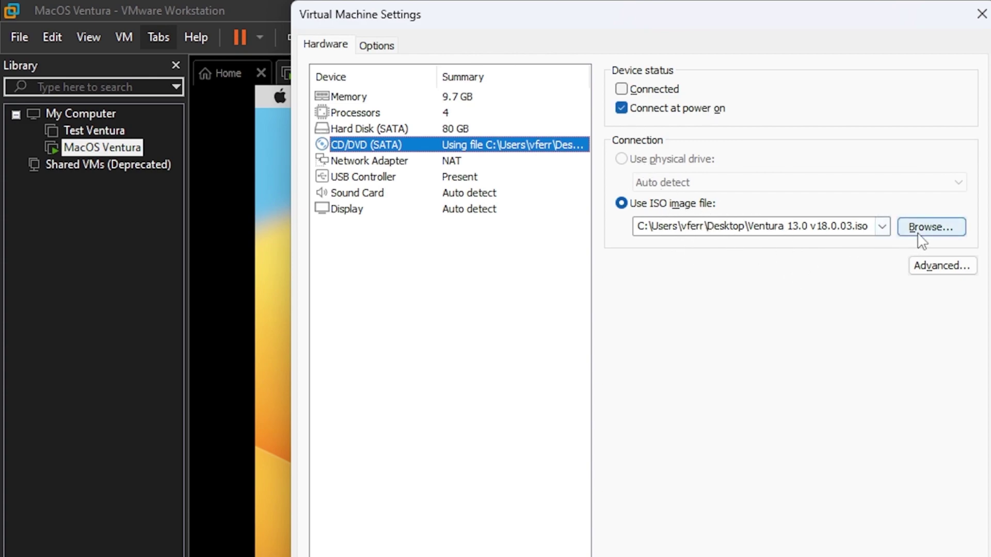
left_click(943, 234)
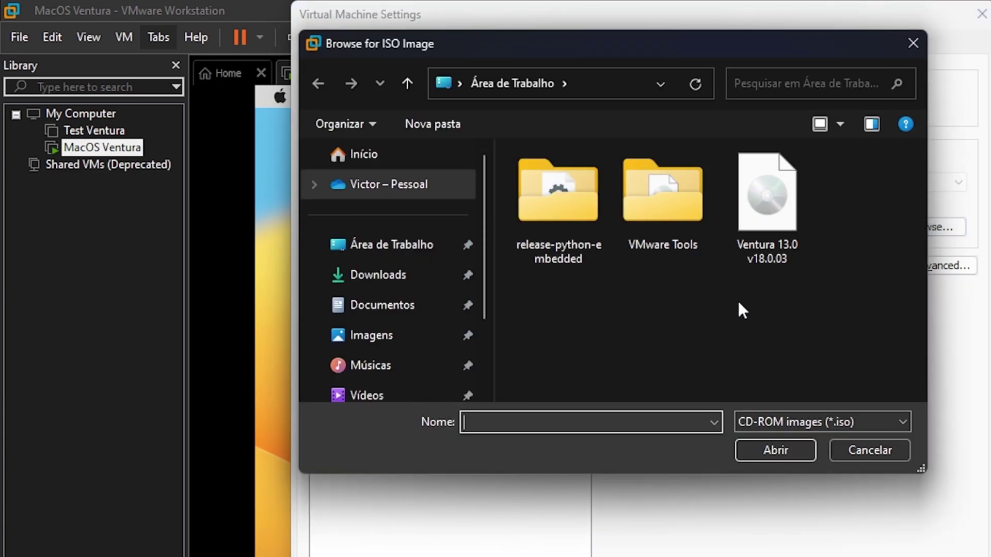
double_click(668, 197)
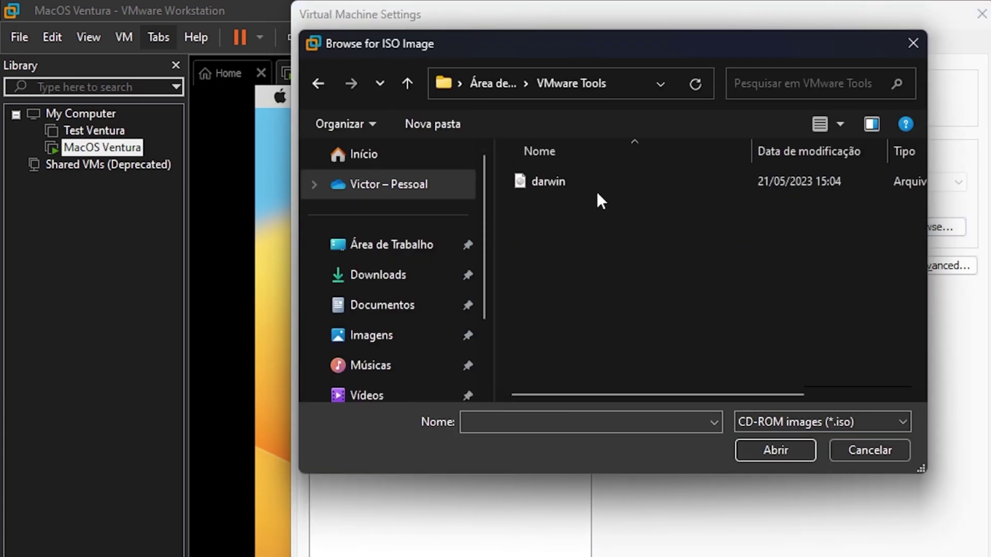
left_click(541, 189)
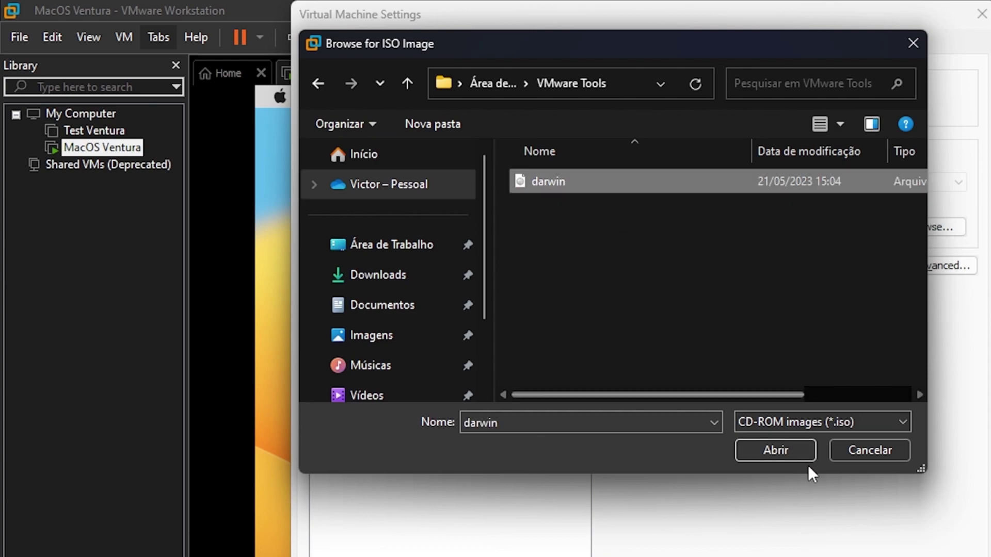
left_click(784, 454)
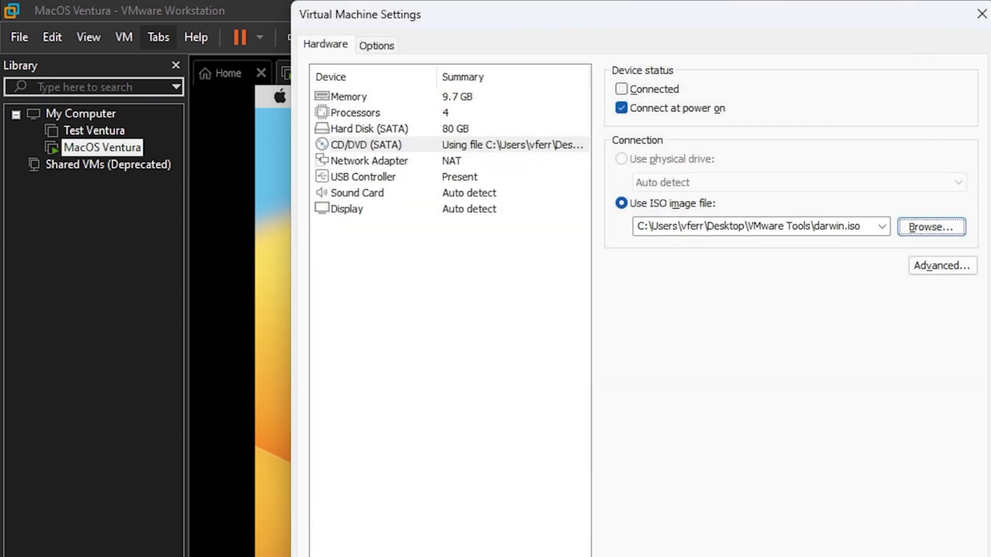
key("Return")
Connect the virtual machine's CD/DVD (SATA) drive.
left_click(121, 32)
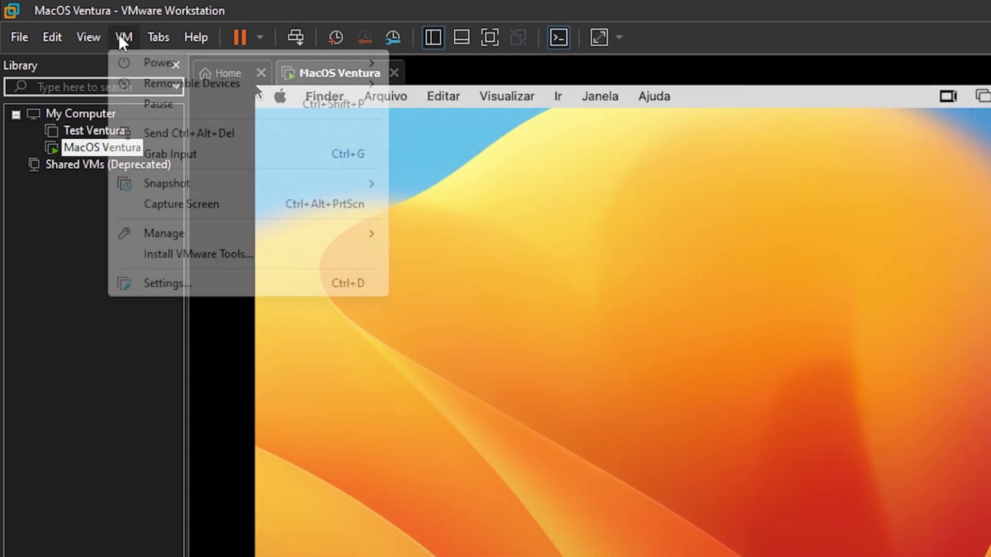
mouse_move(255, 82)
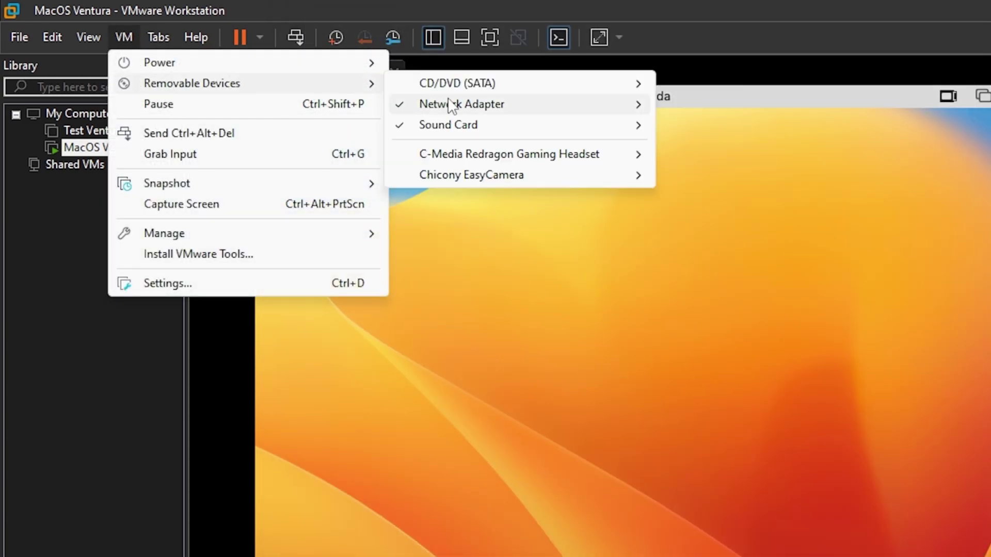
mouse_move(471, 86)
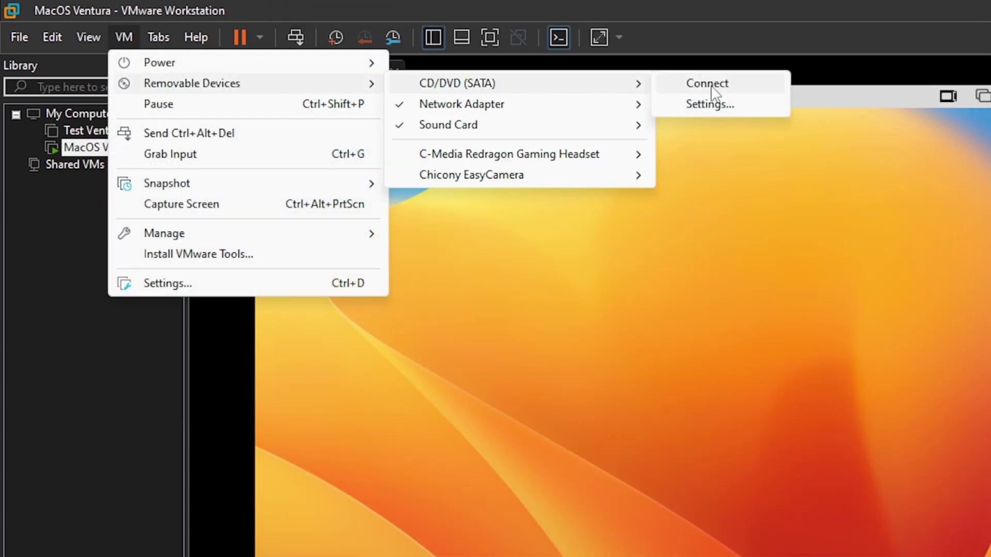
left_click(713, 90)
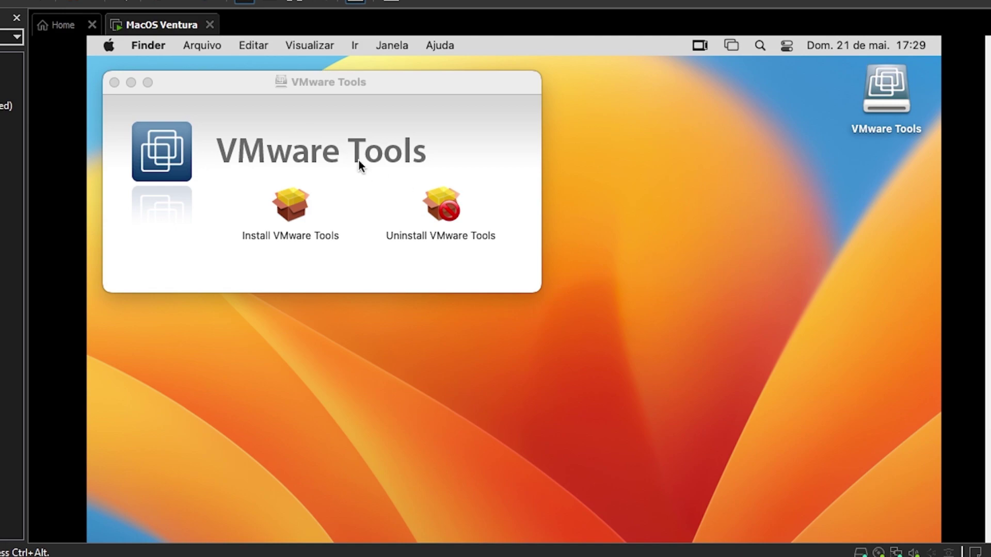
Start the VMware Tools installation in macOS, authorizing it with the account password and allowing the installer to administer the computer.
left_click(293, 204)
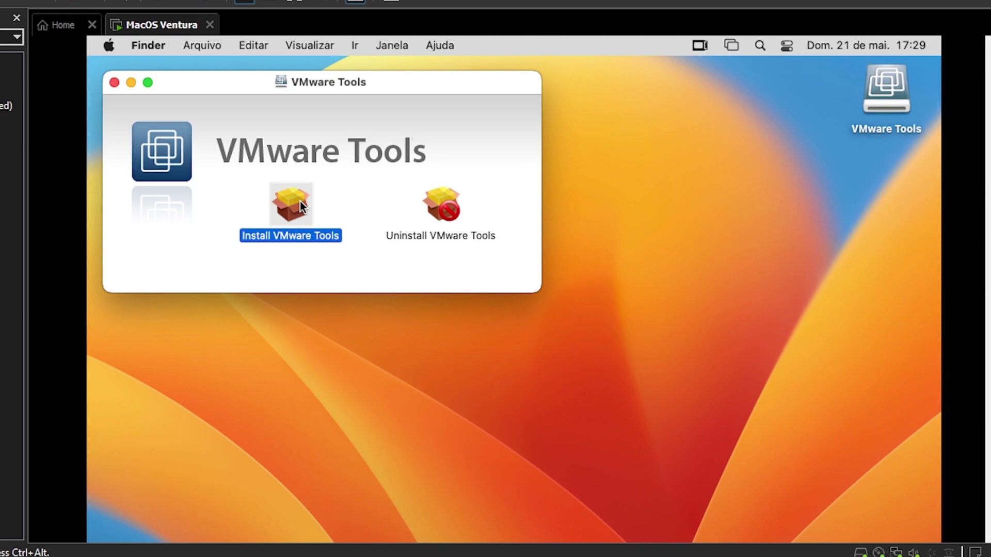
double_click(302, 207)
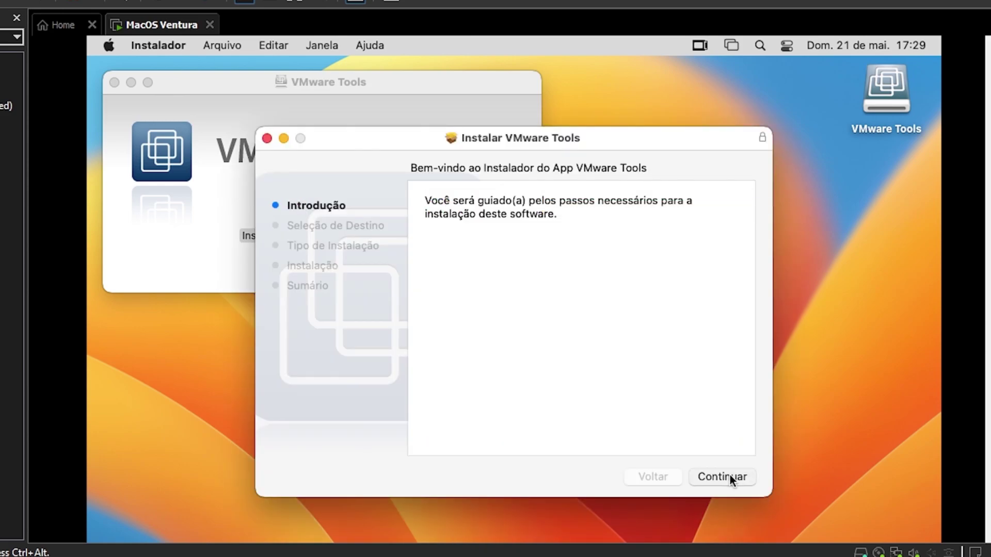
left_click(730, 477)
left_click(730, 476)
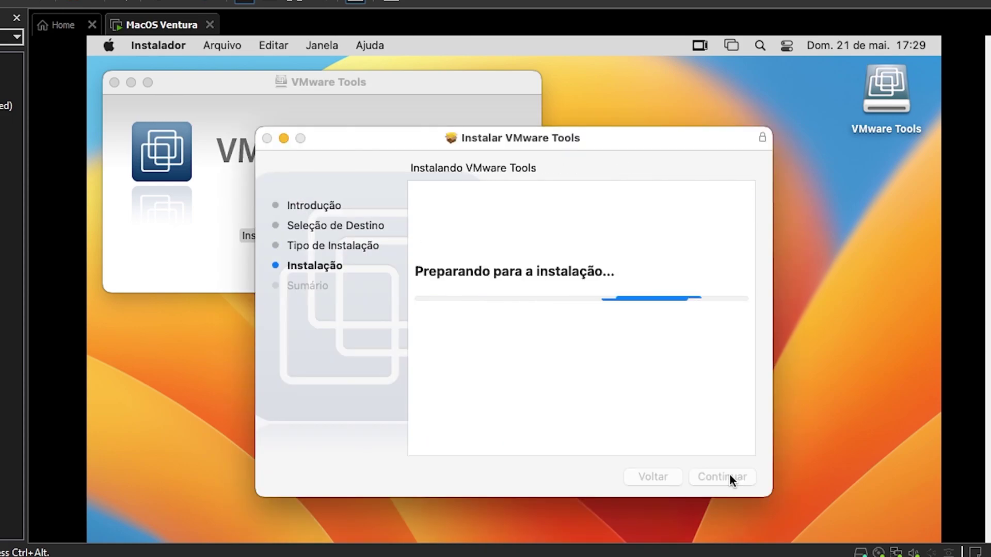
type("••••••••")
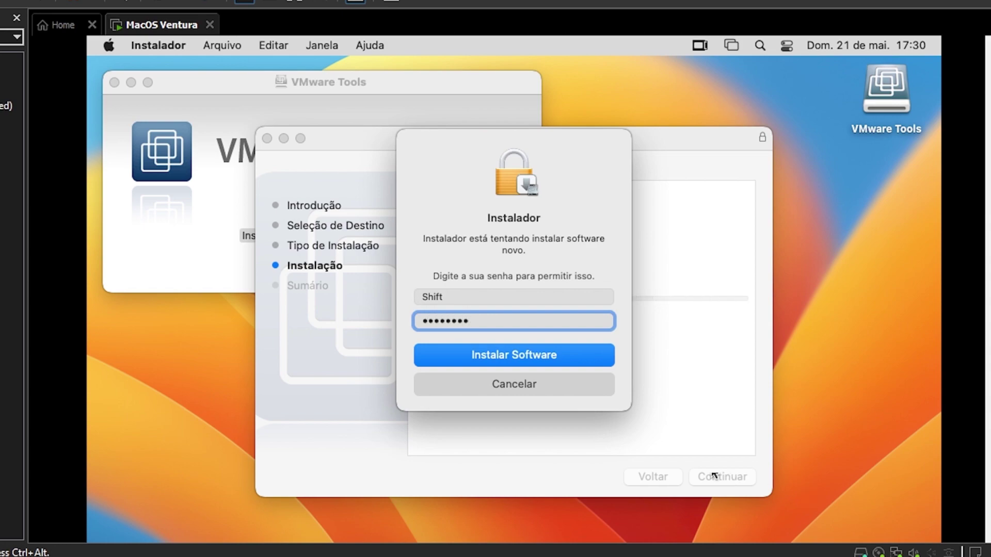
left_click(519, 362)
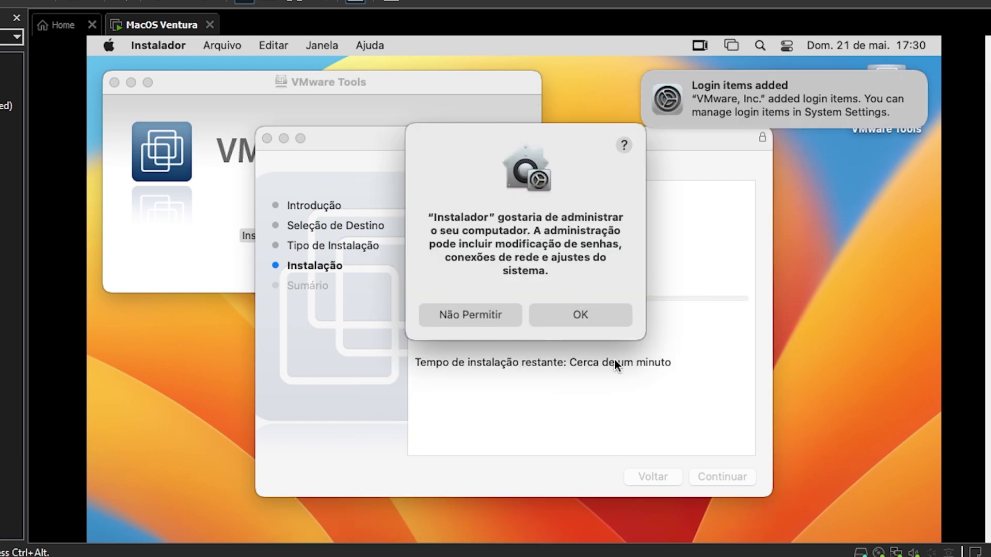
left_click(582, 319)
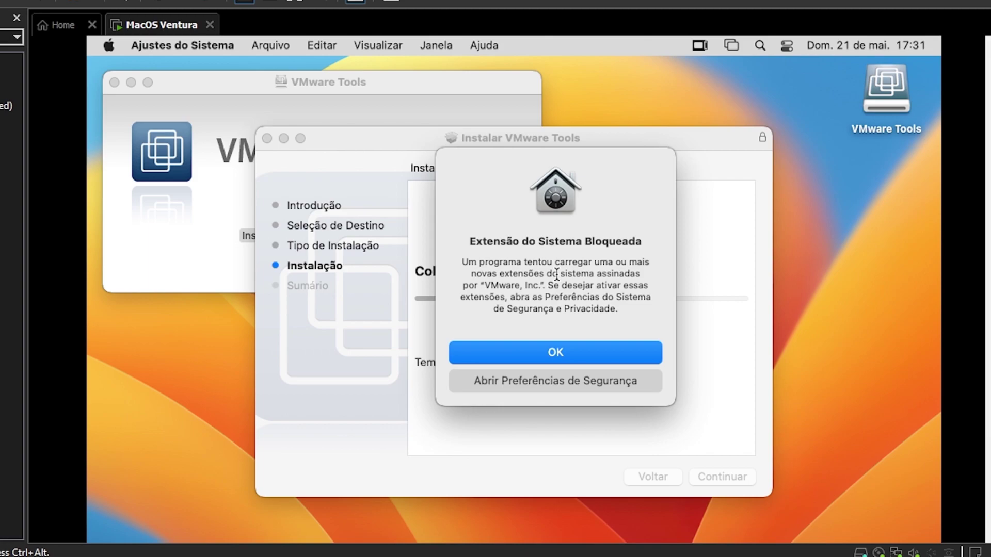
Allow the blocked VMware, Inc. system software in Privacidade e Segurança, unlocking the settings with the account password.
left_click(527, 382)
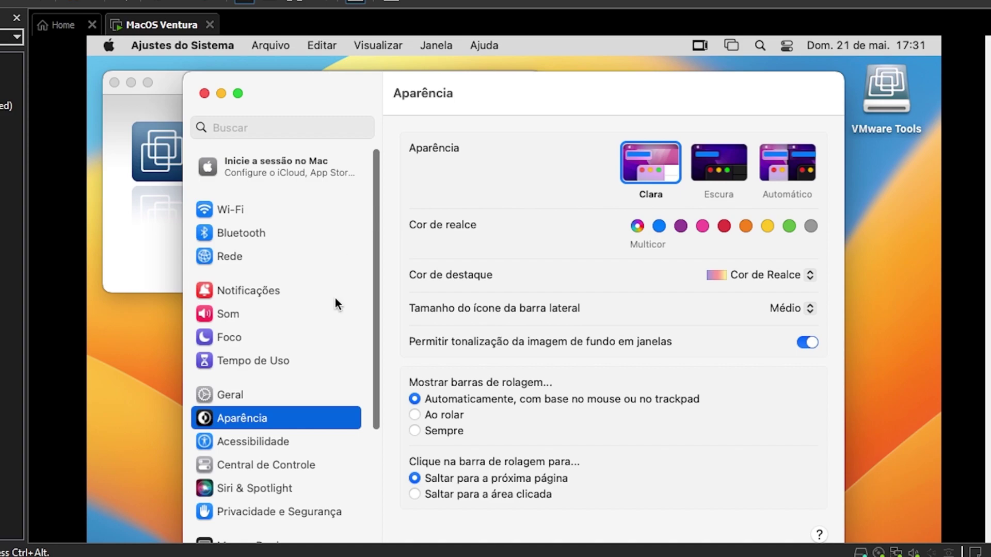
left_click(275, 510)
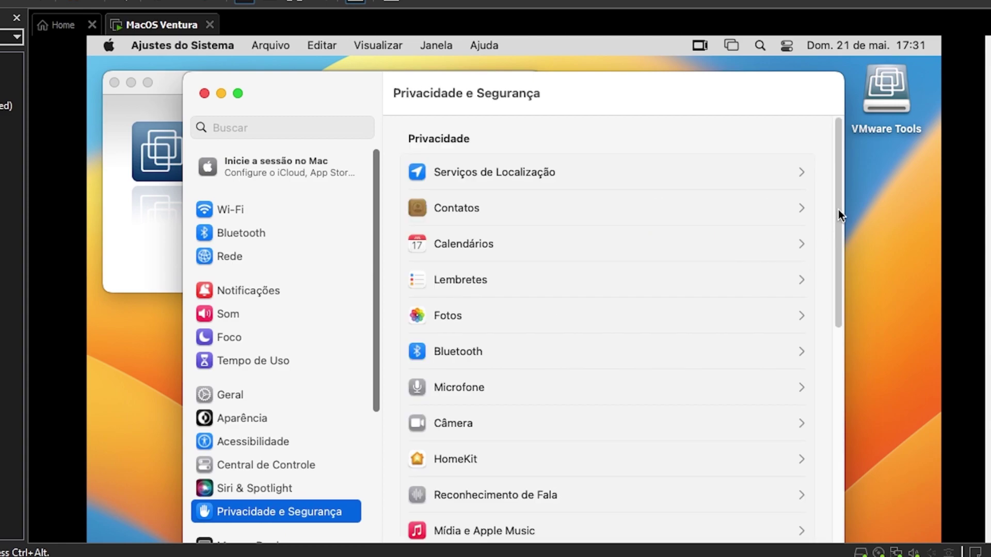
left_click_drag(838, 280, 850, 475)
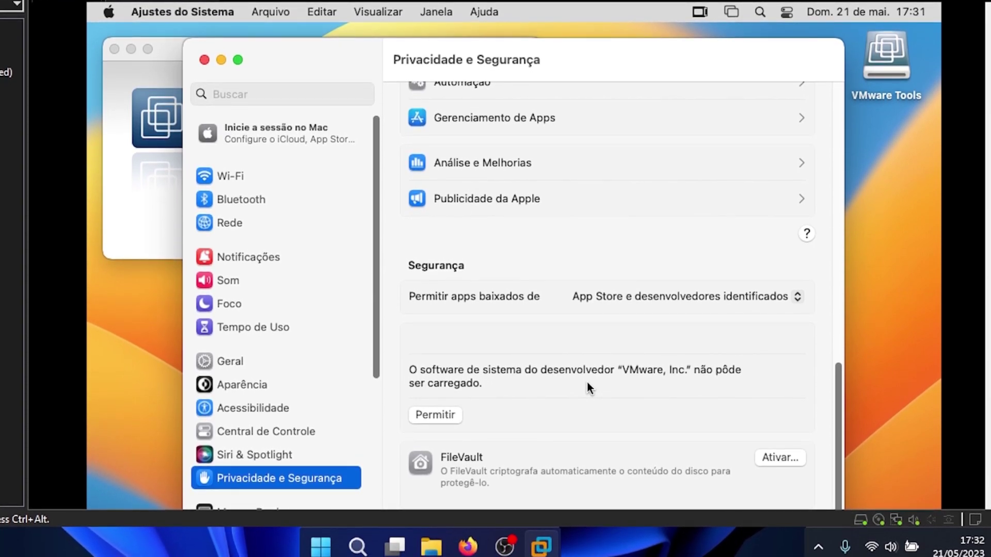
left_click(443, 416)
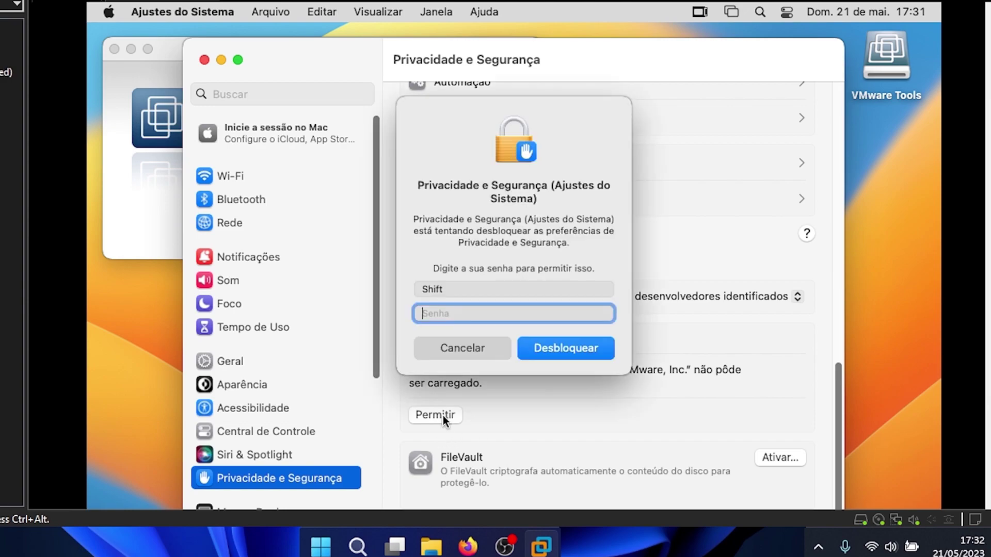
type("••••••••")
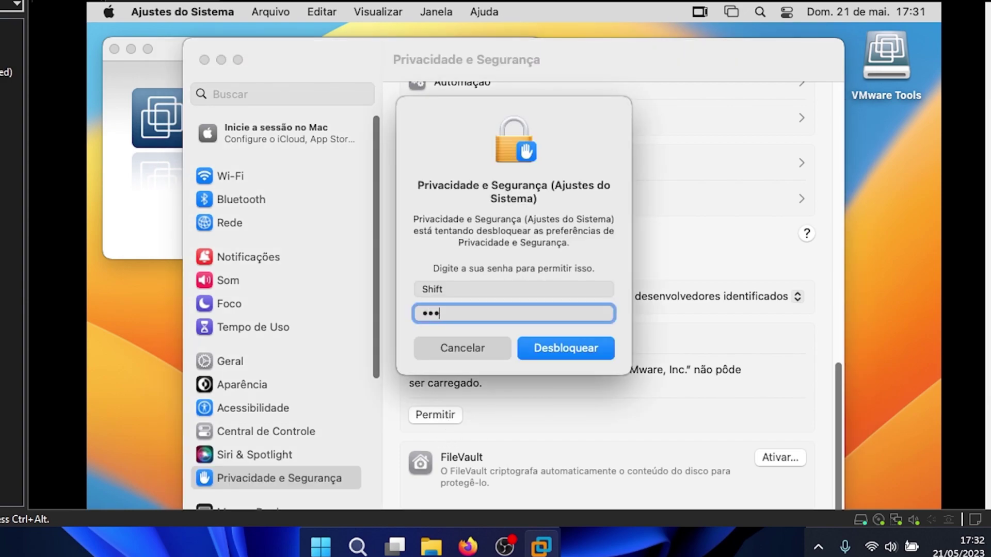
left_click(561, 356)
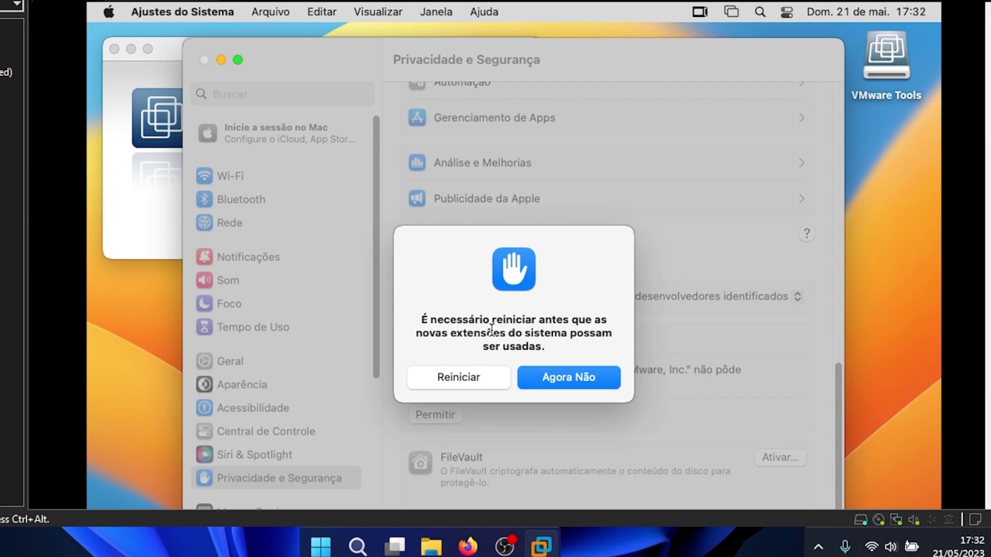
Try to restart for the new system extensions, then cancel the restart and quit the VMware Tools installer.
left_click(457, 377)
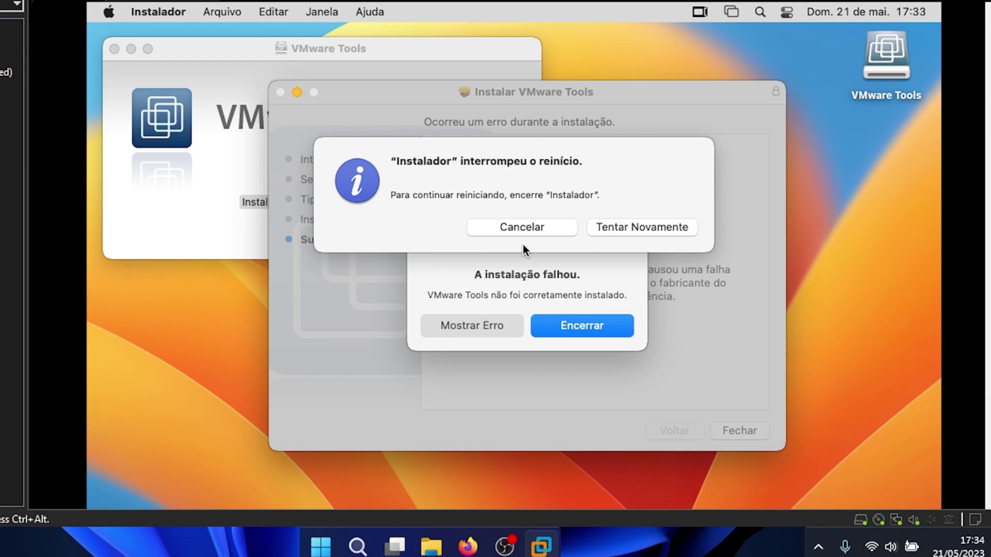
left_click(537, 229)
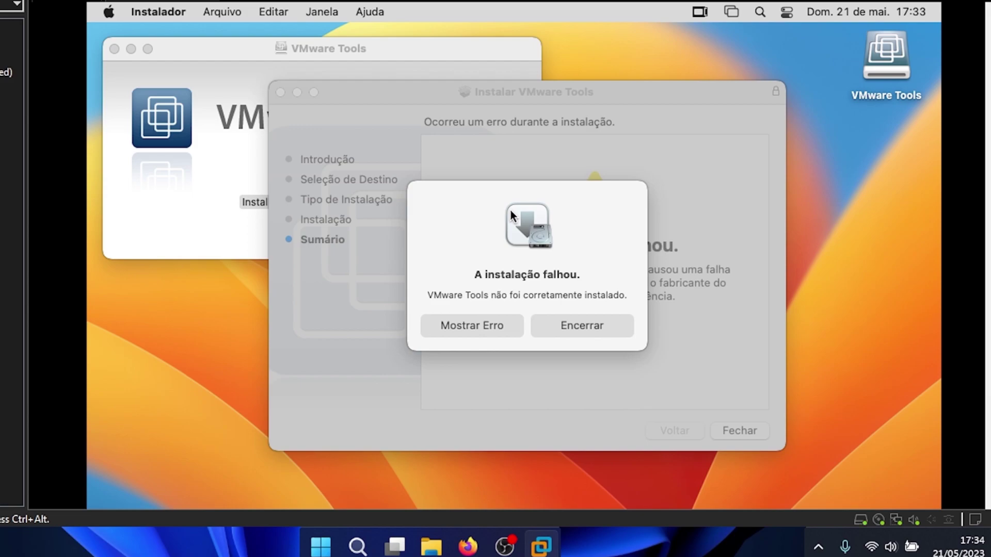
left_click(587, 322)
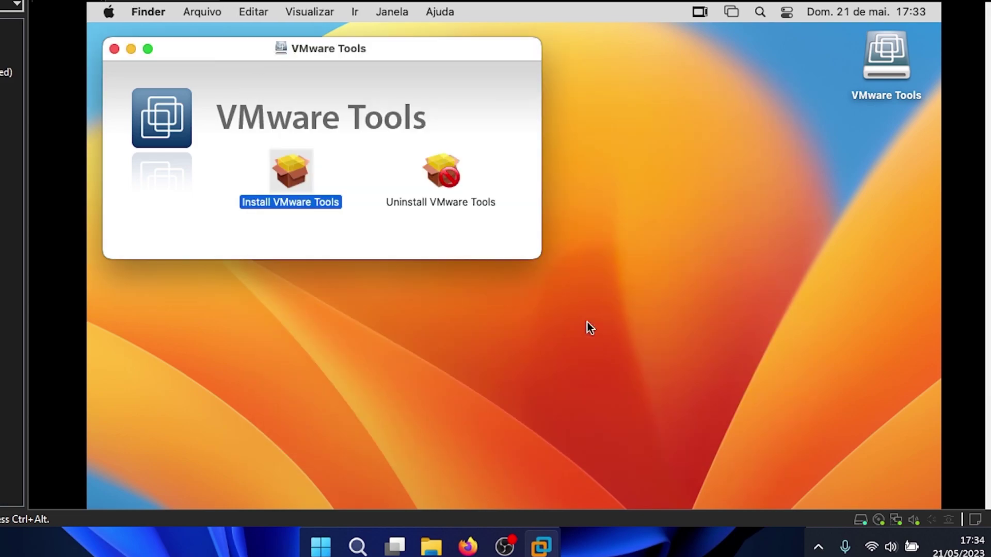
Run the VMware Tools installer again through to its summary and restart the Mac.
double_click(290, 168)
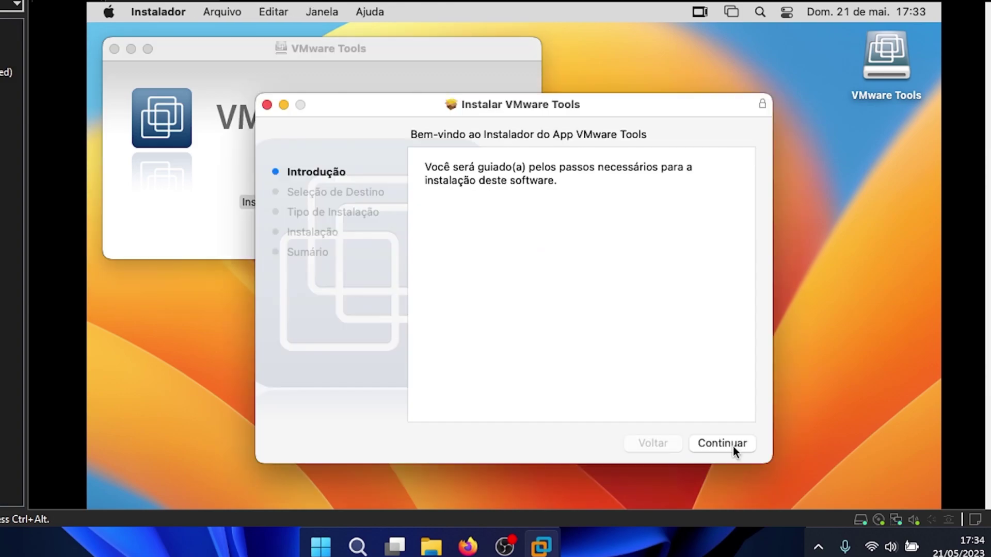
left_click(735, 447)
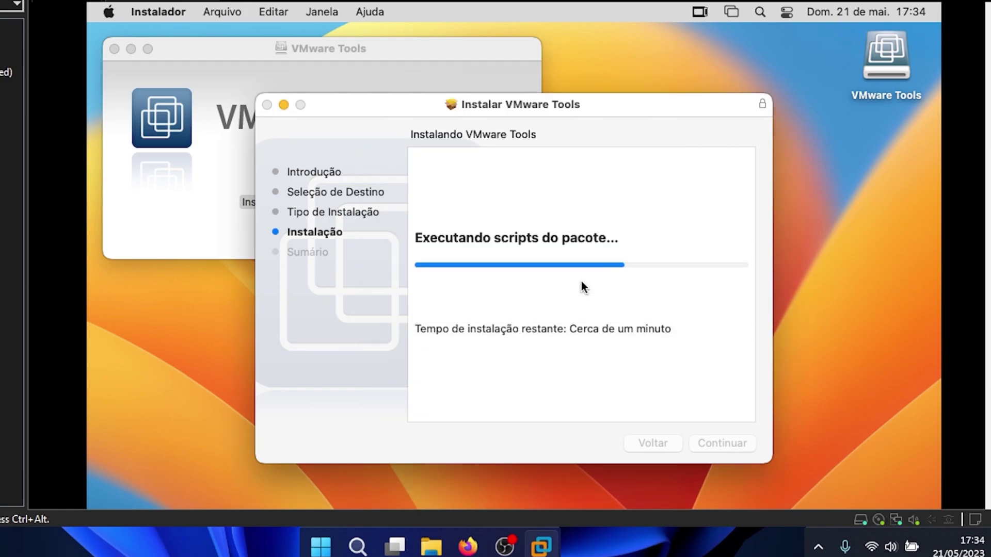
left_click_drag(615, 100, 633, 97)
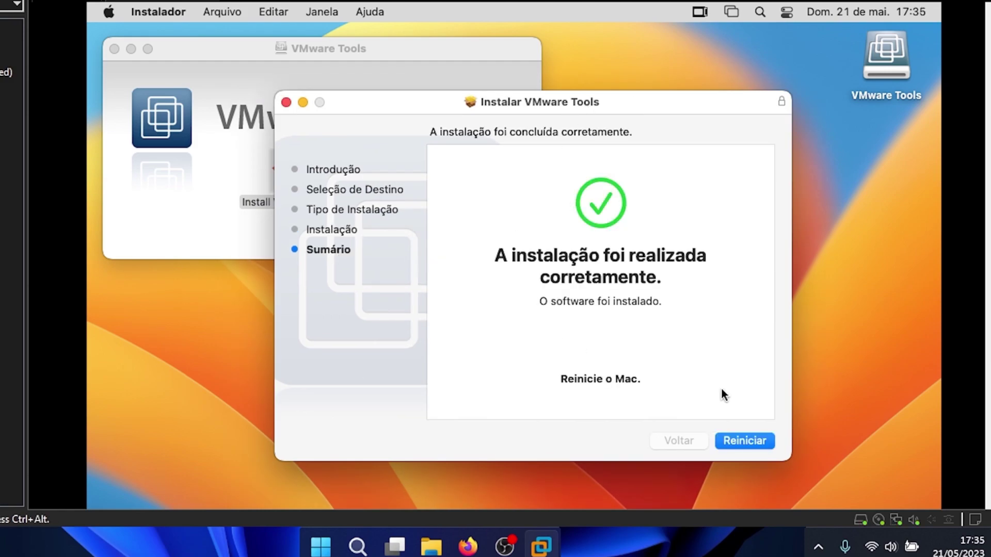
left_click(754, 441)
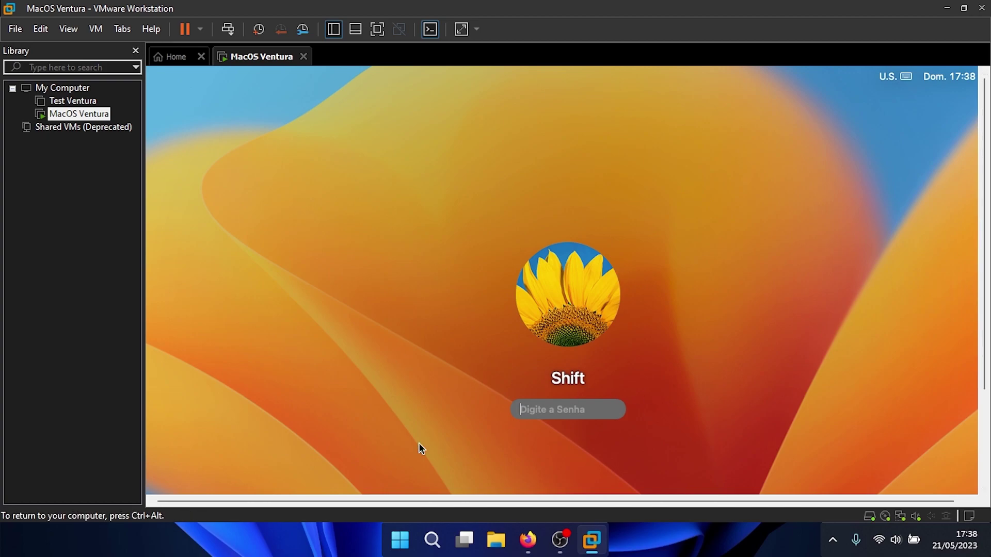
Log in to the Shift account with the account password and return input to the virtual machine.
type("•••")
key("BackSpace")
key("BackSpace")
key("BackSpace")
type("••••••••")
key("Return")
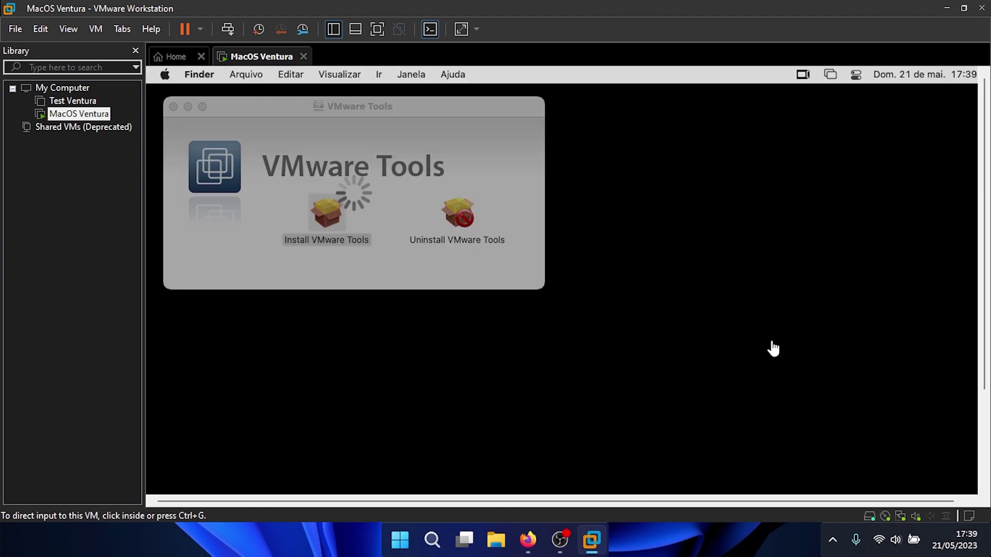
left_click(773, 349)
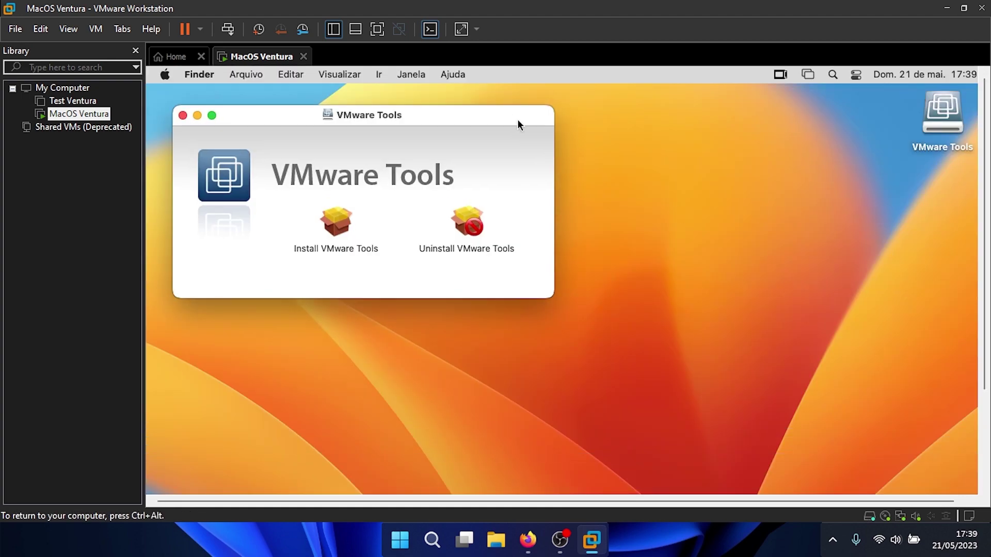
key("ctrl+alt")
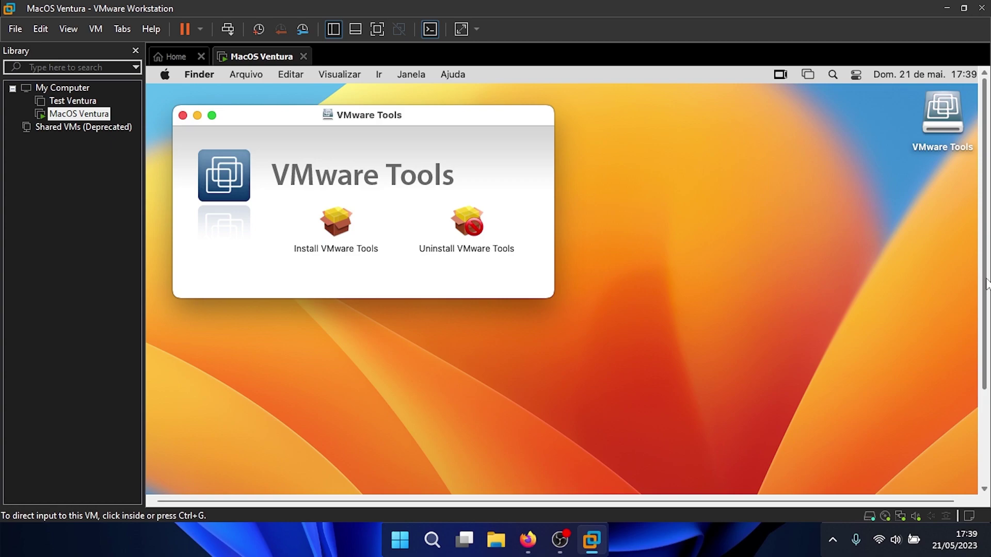
scroll(986, 383, "down", 3)
scroll(986, 383, "up", 3)
left_click(326, 123)
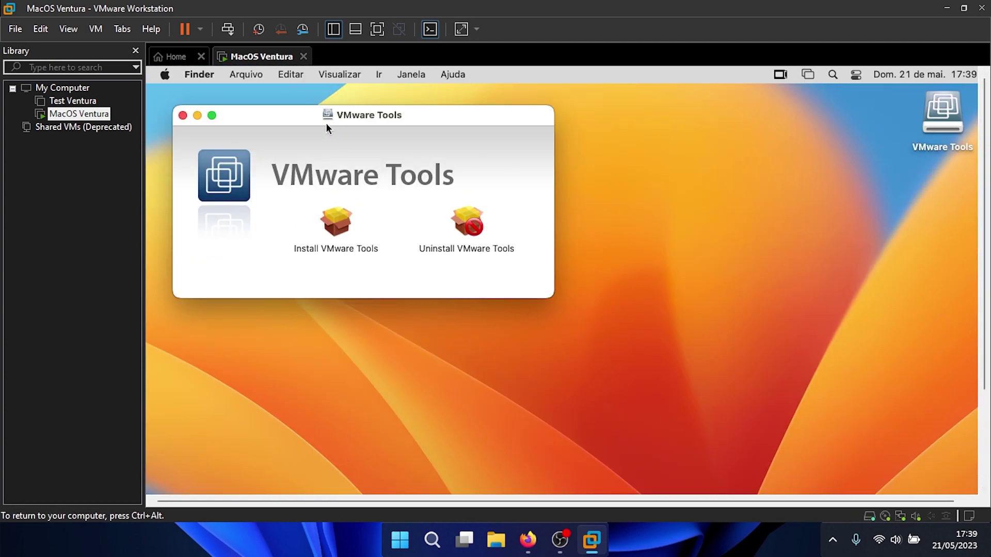
left_click_drag(326, 123, 337, 119)
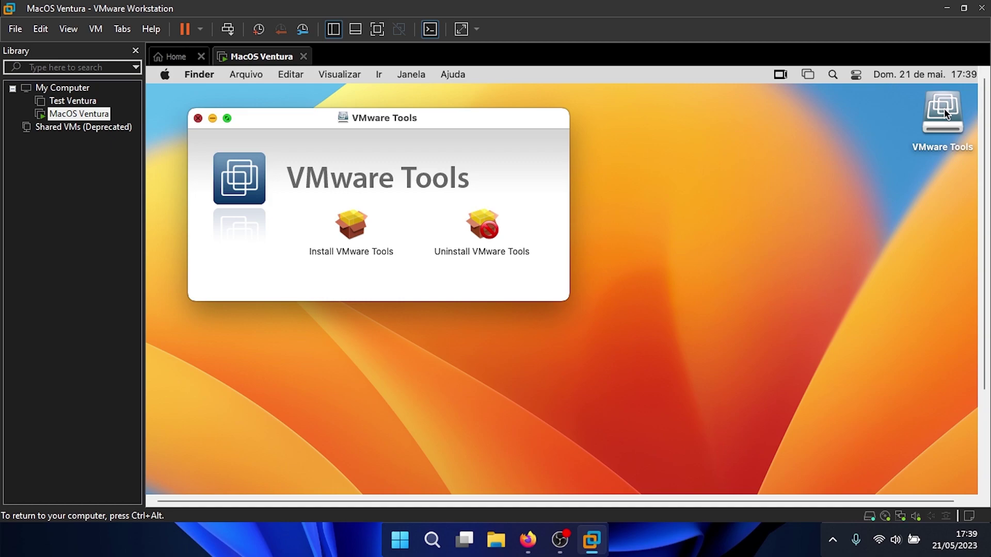
Close the VMware Tools window and switch the virtual machine to full screen.
key("super+w")
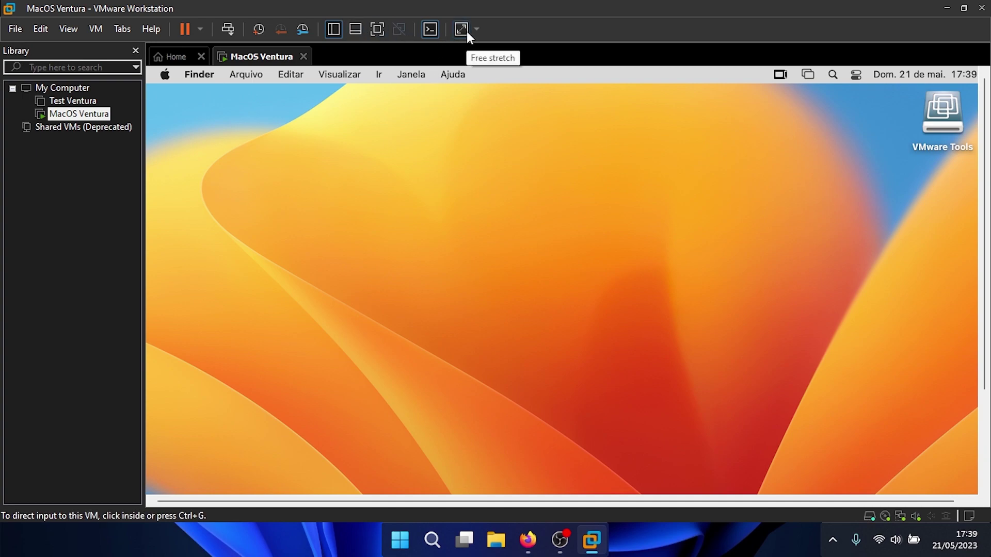
left_click(377, 28)
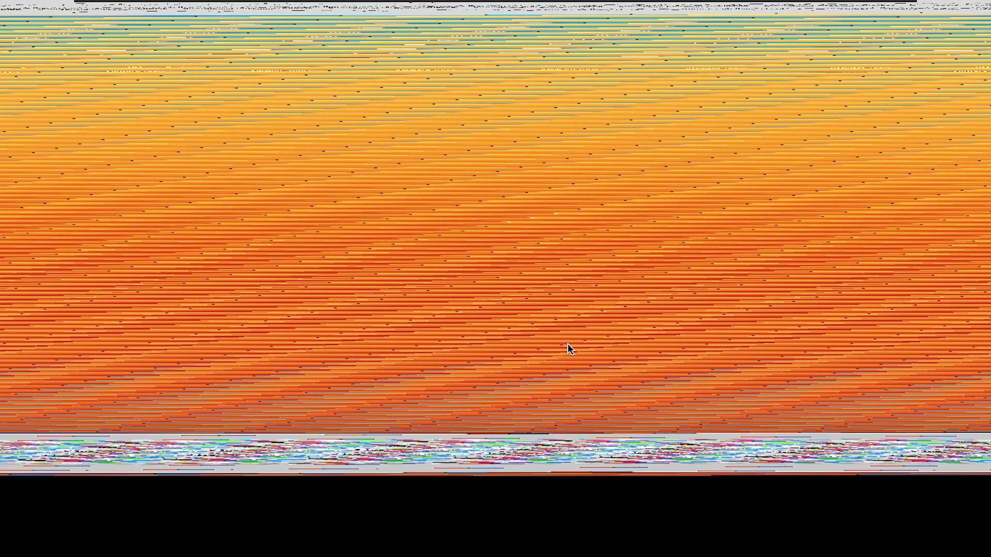